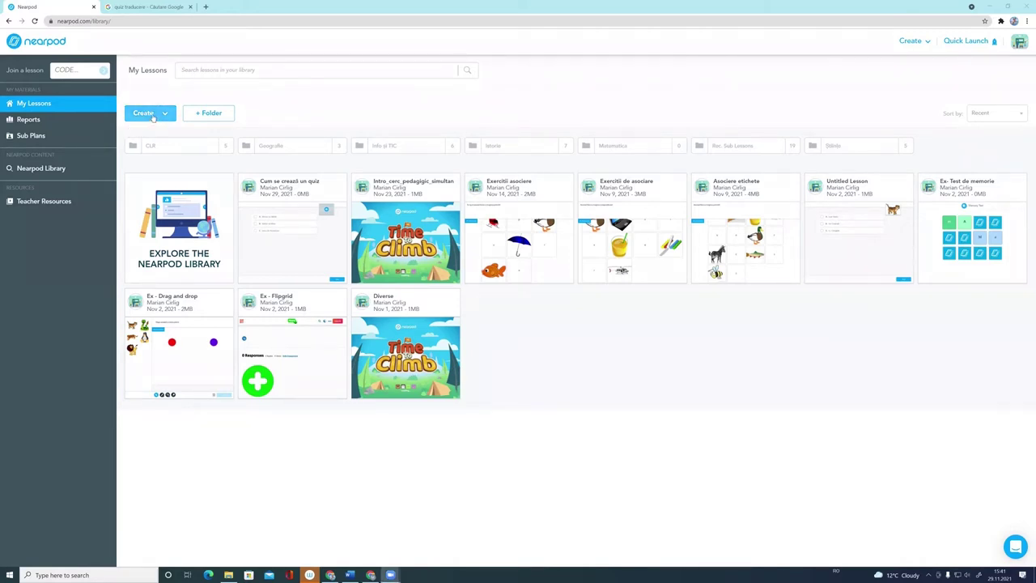
click(151, 115)
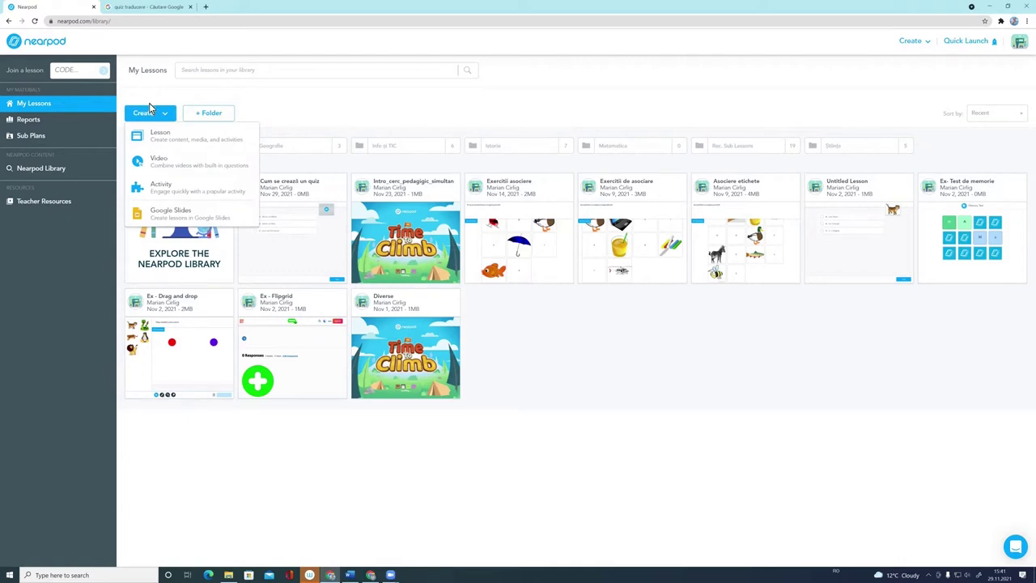
click(161, 185)
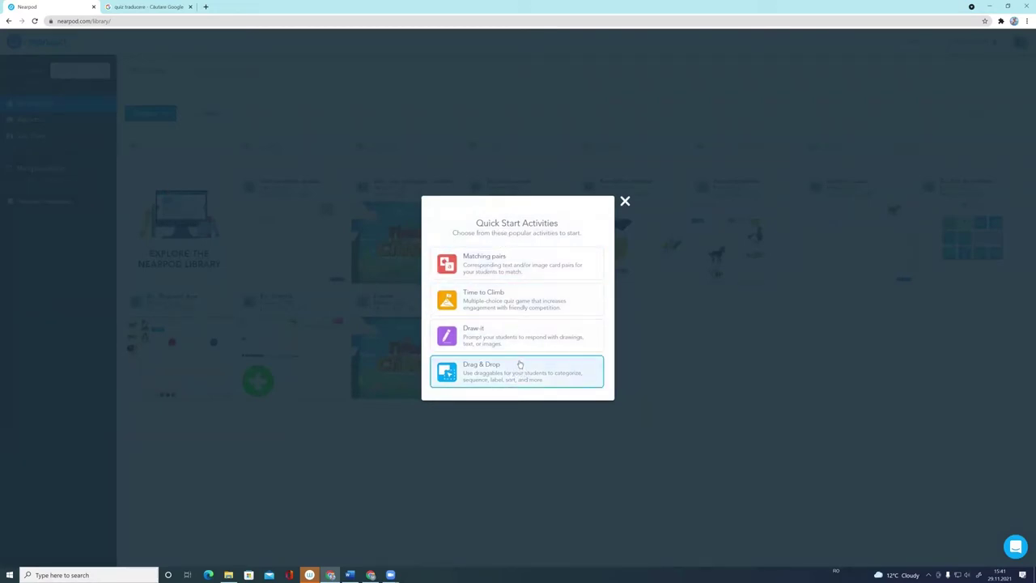
click(624, 202)
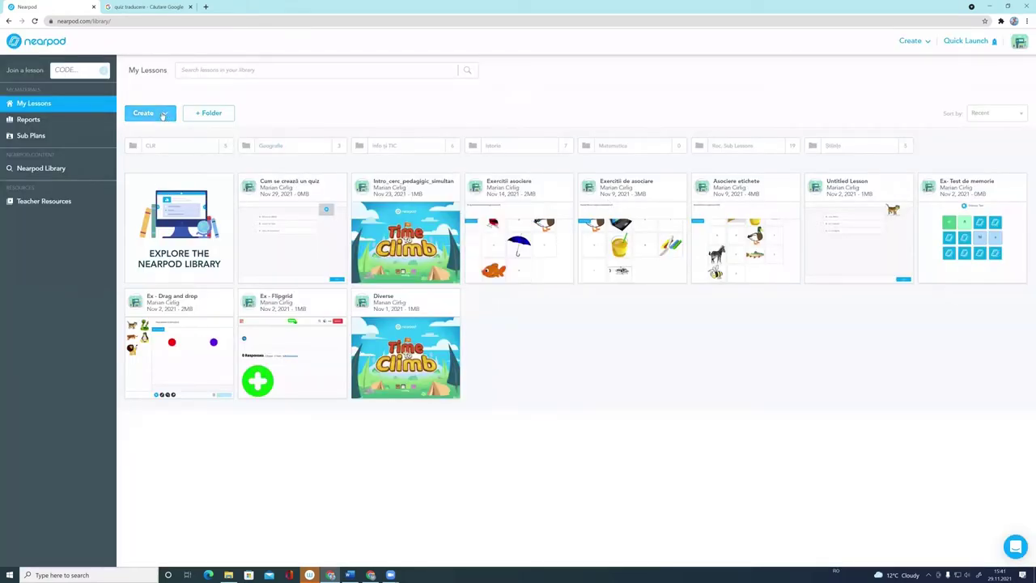
Step: Create a new lesson and title it "Un quiz"
click(162, 116)
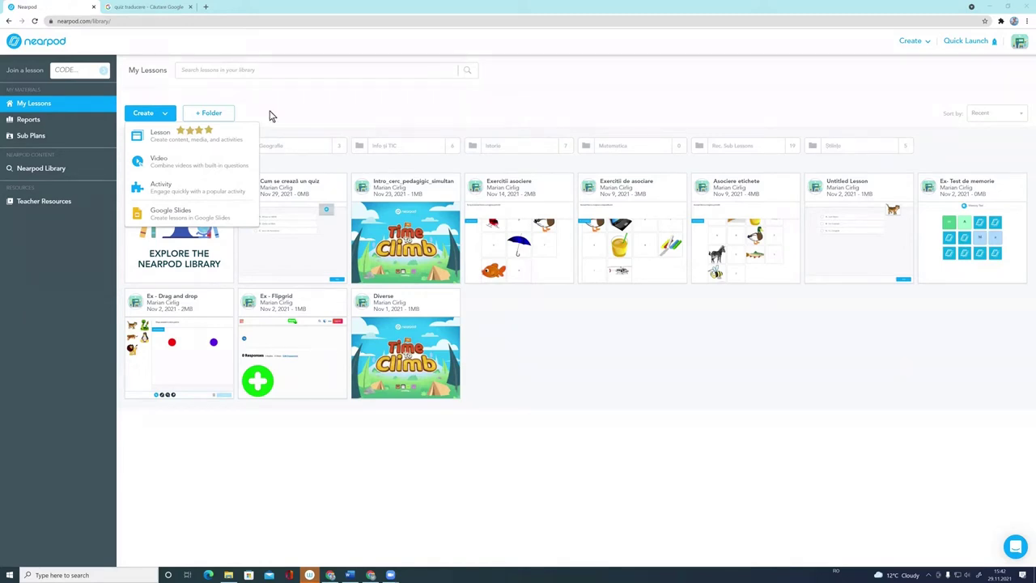
click(158, 139)
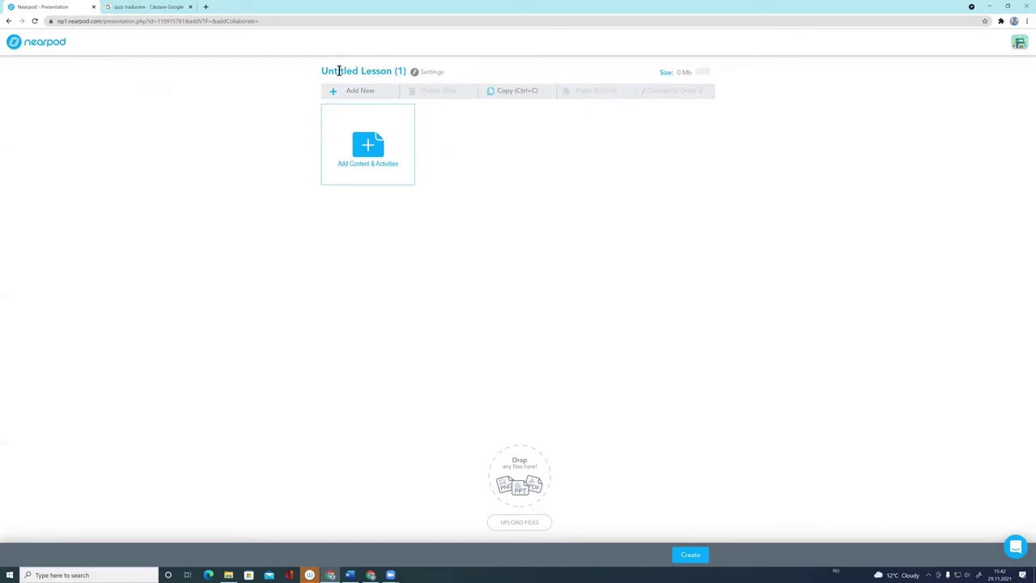
triple_click(339, 71)
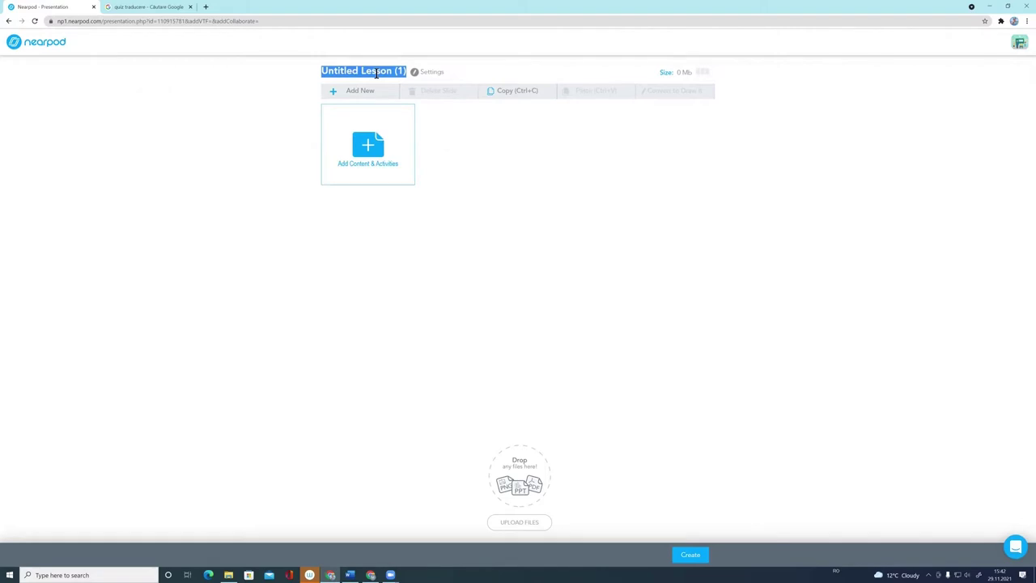
text(Un quizz)
key(BackSpace)
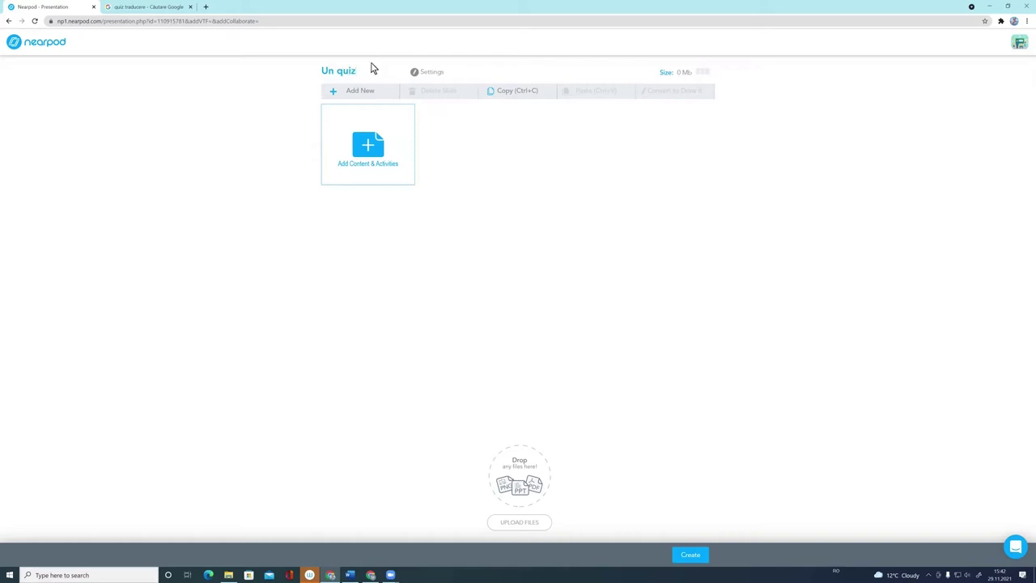
click(502, 197)
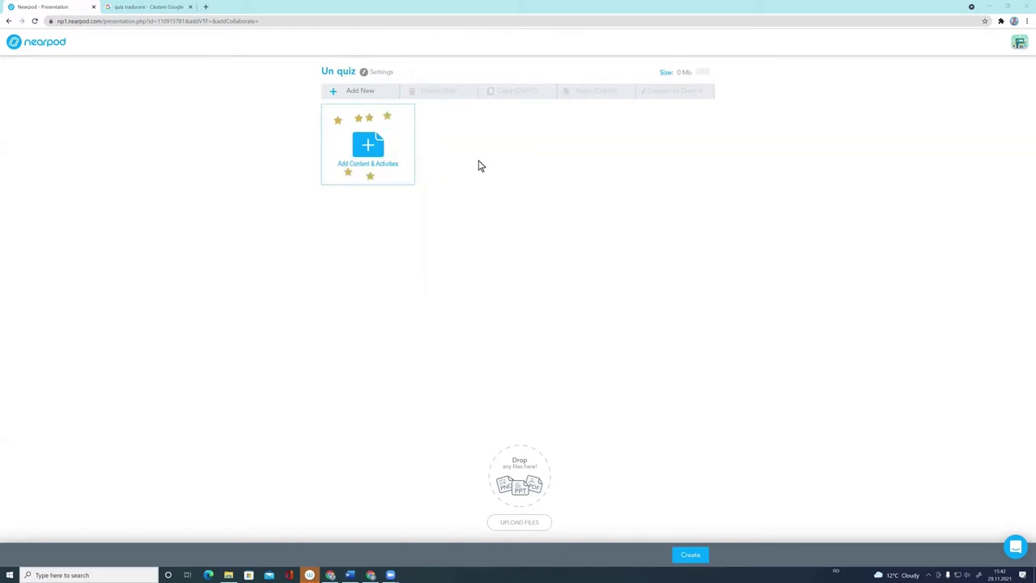
Step: Add a Quiz activity to the lesson and title it "Quiz"
click(375, 142)
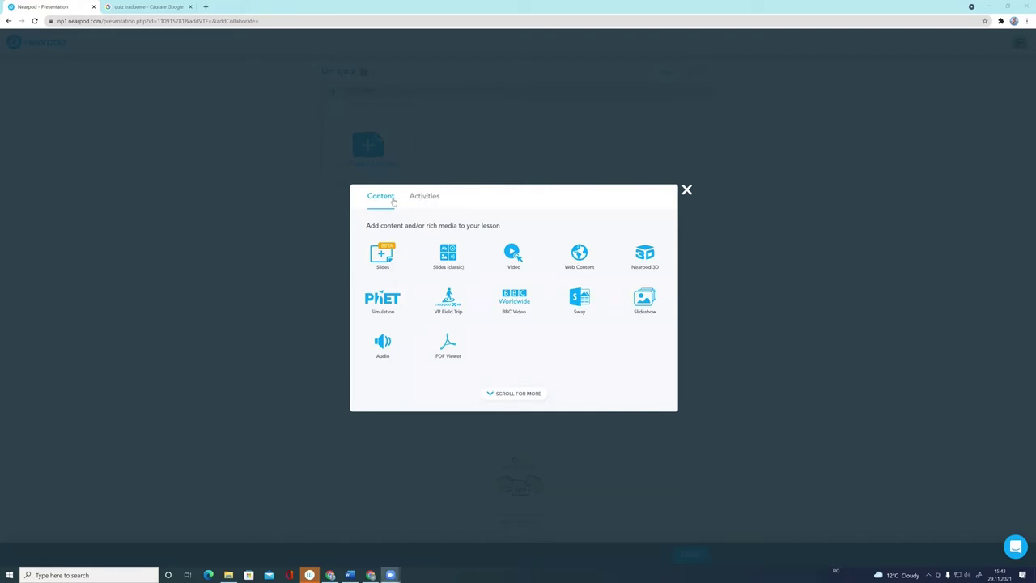
click(433, 199)
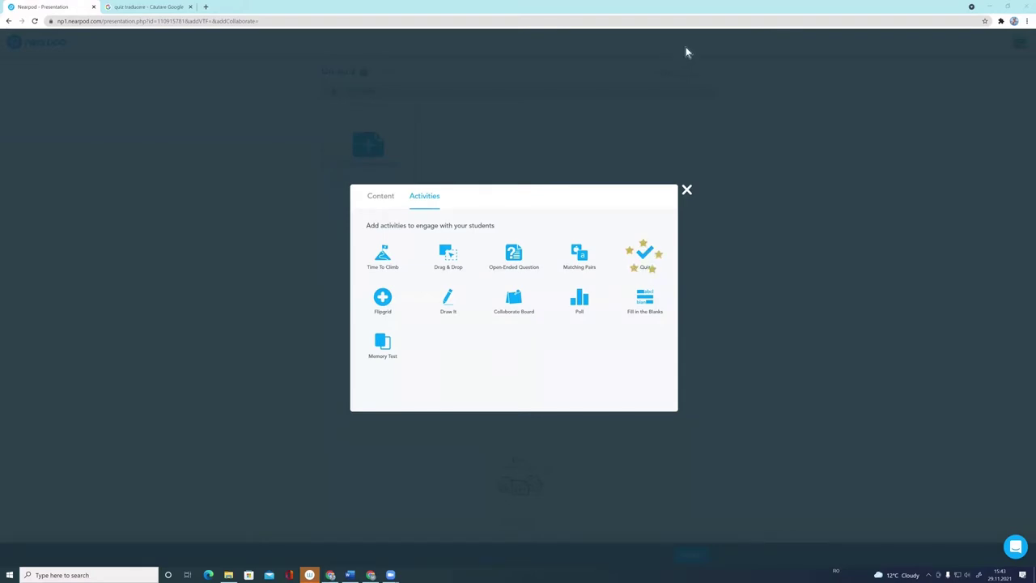
click(645, 257)
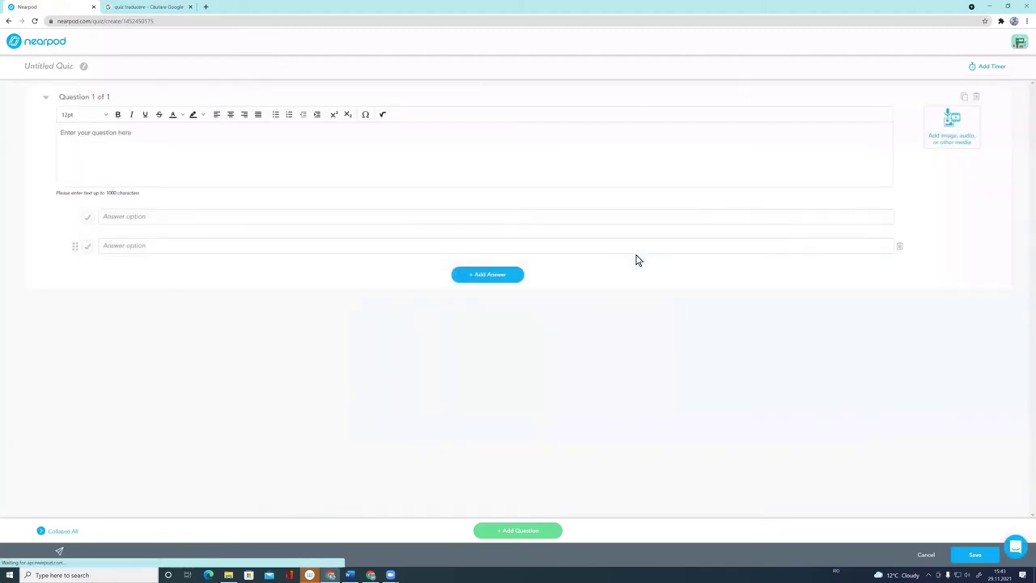
click(50, 65)
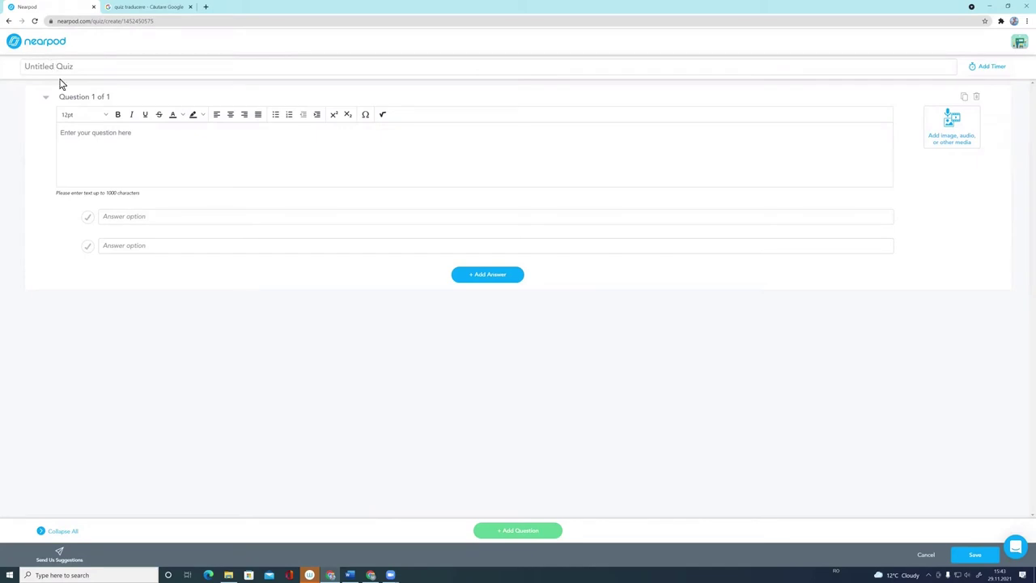
text(Quiz)
Step: Examine the question editor's font size, text style, text colour, highlight, list and indent options
click(105, 117)
click(111, 118)
click(118, 115)
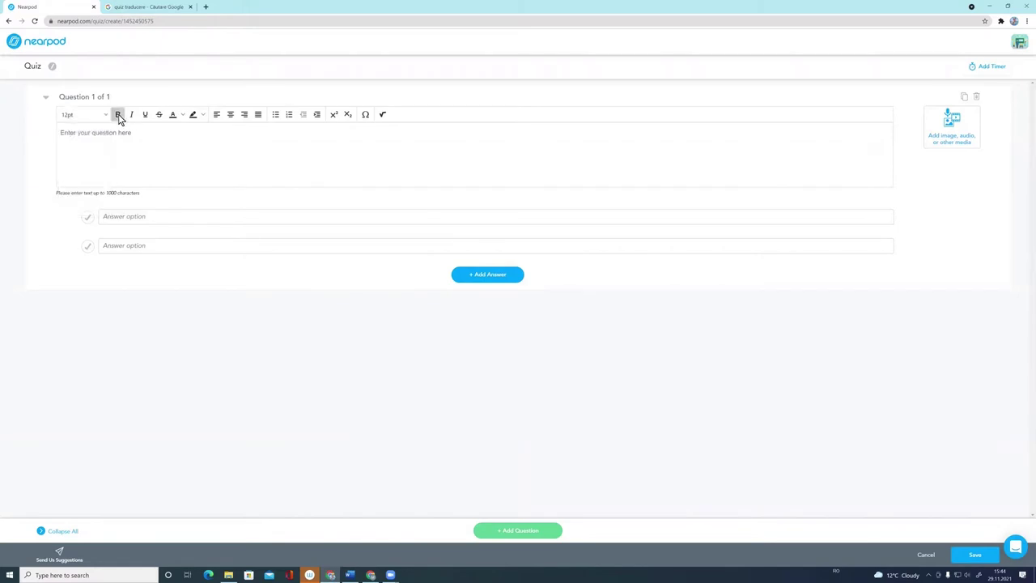
click(132, 115)
click(147, 117)
click(159, 117)
click(183, 116)
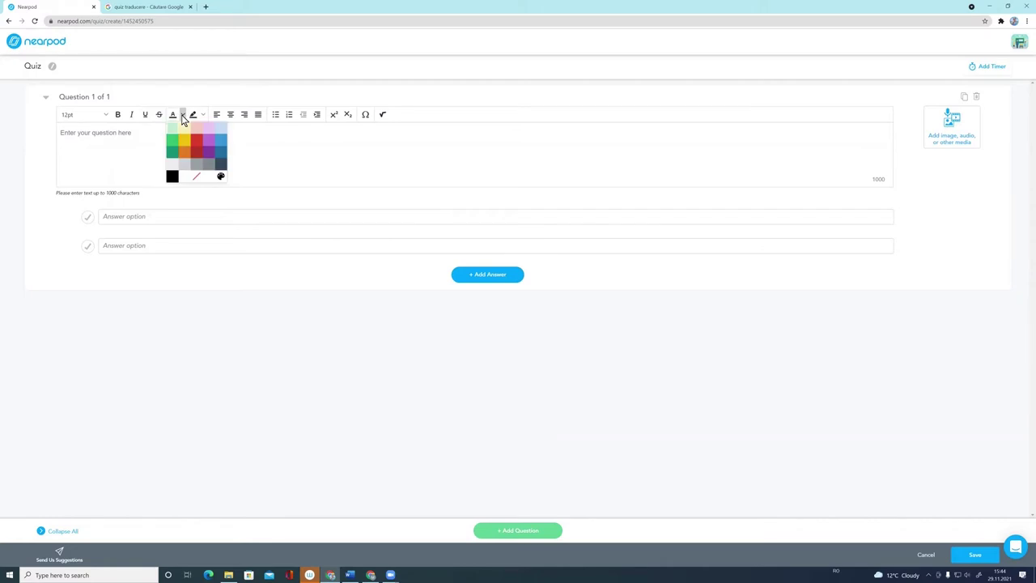
click(184, 118)
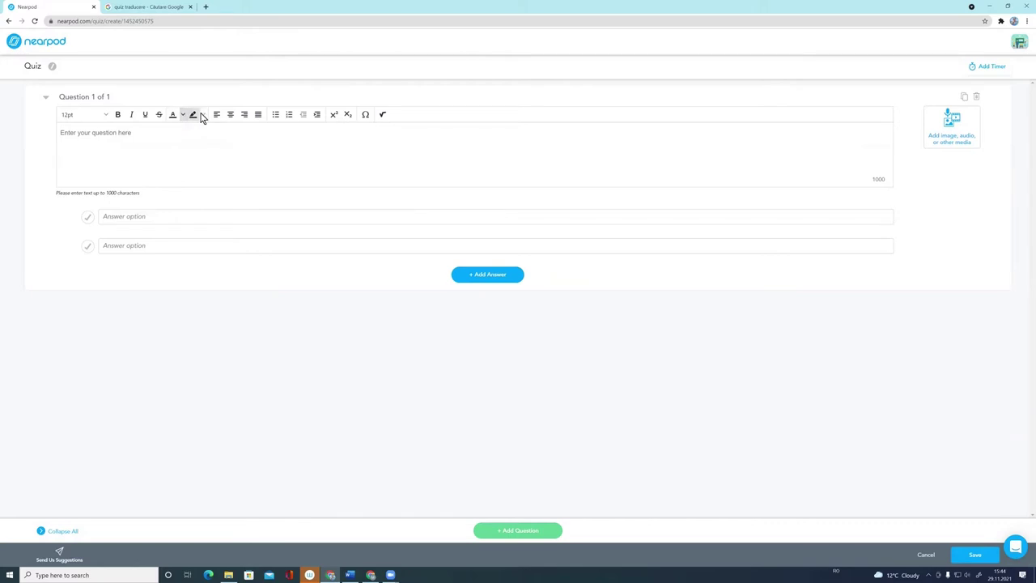
click(203, 115)
click(276, 116)
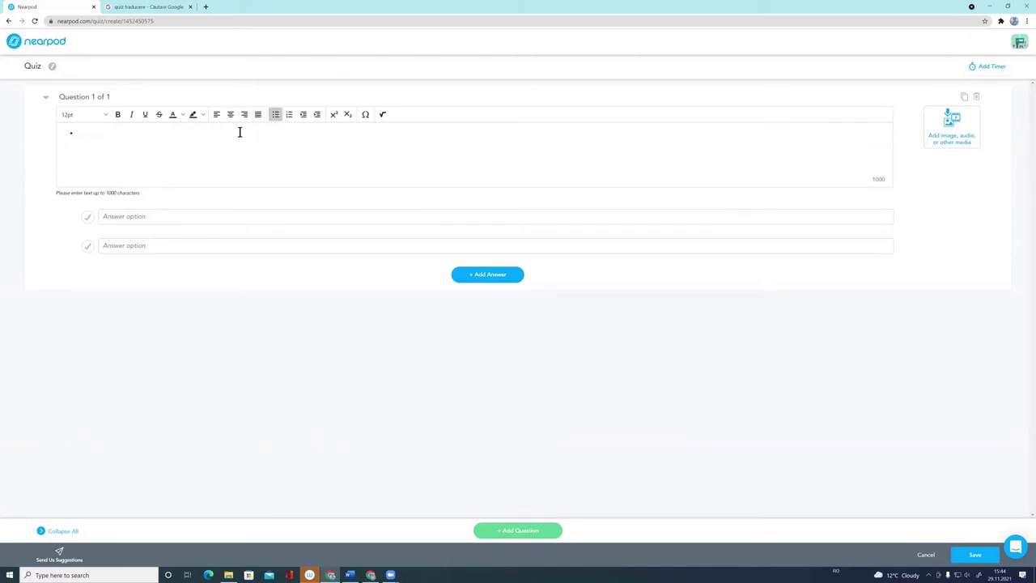
key(BackSpace)
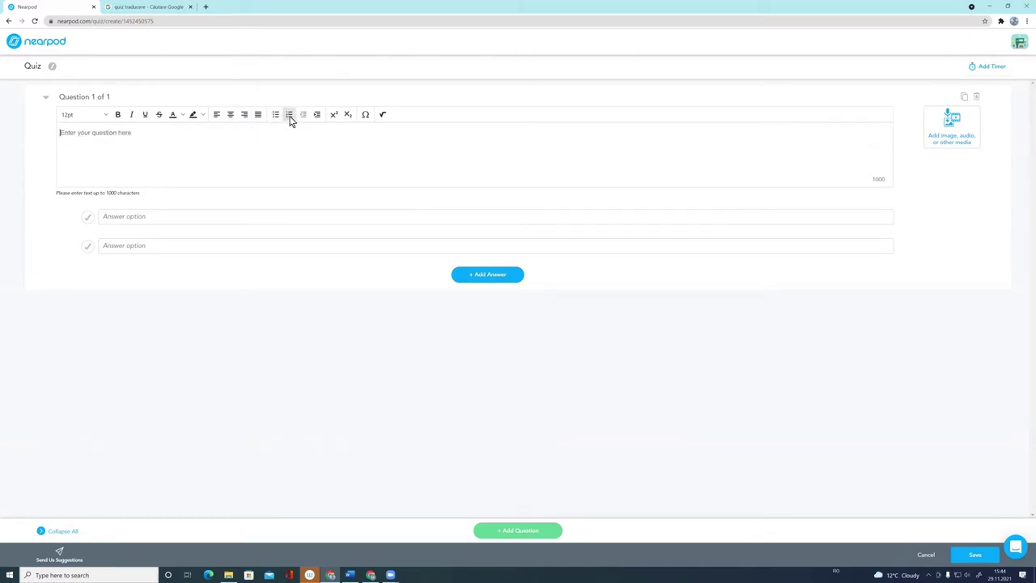
click(290, 116)
click(289, 117)
click(318, 117)
Step: Examine the special character categories and the MathType equation editor available for the question text
click(366, 116)
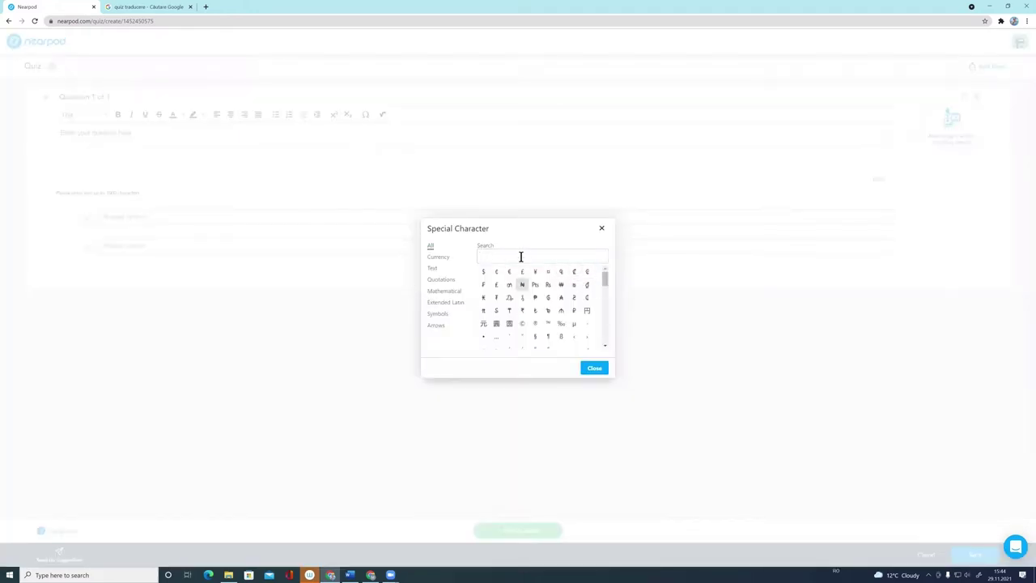
mouse_move(606, 280)
mouse_down()
mouse_move(607, 338)
mouse_move(606, 283)
mouse_up()
click(438, 256)
click(434, 268)
click(439, 279)
click(439, 290)
click(436, 302)
click(437, 314)
click(438, 324)
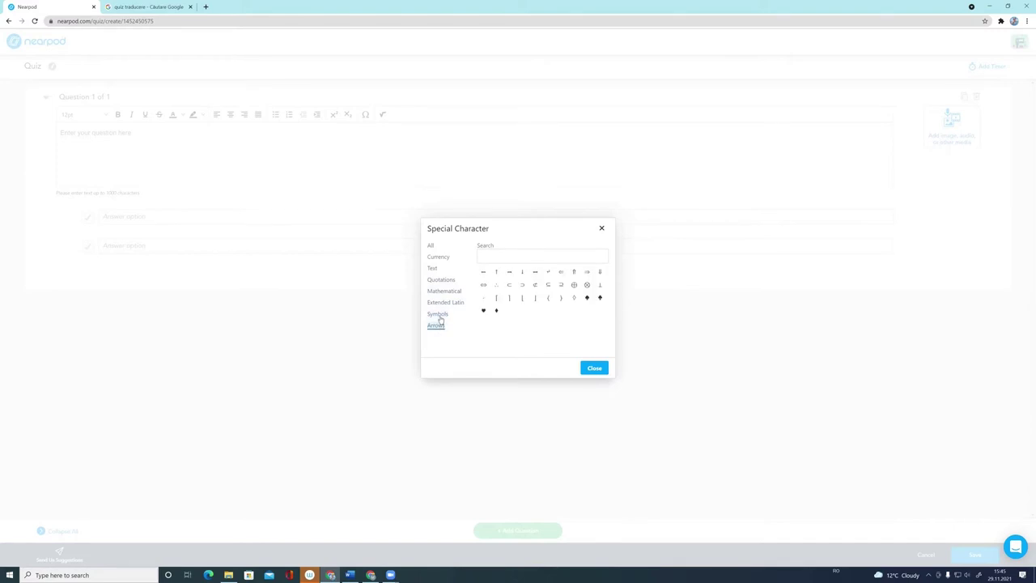
click(439, 314)
click(441, 302)
click(444, 292)
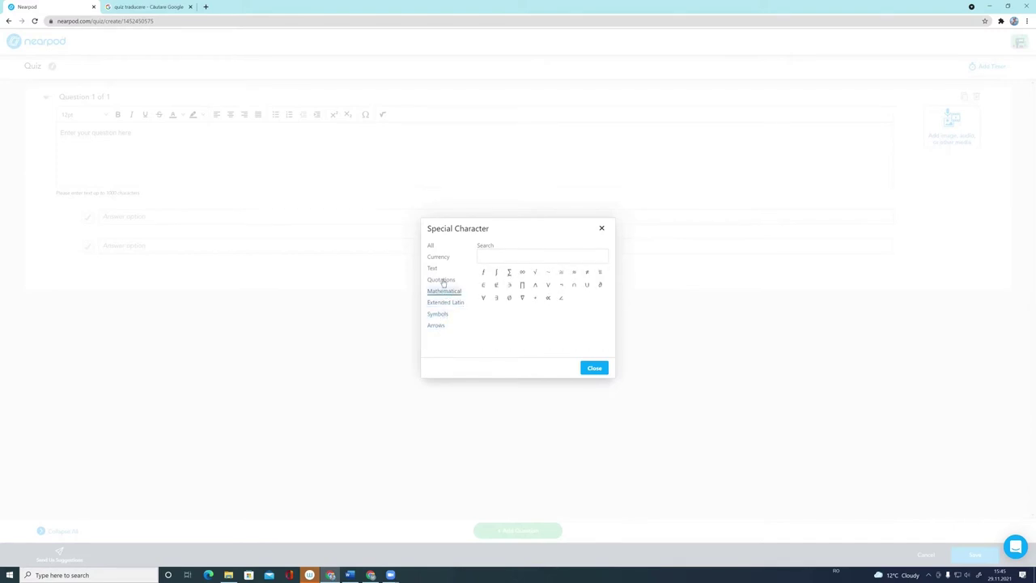
click(433, 268)
click(437, 256)
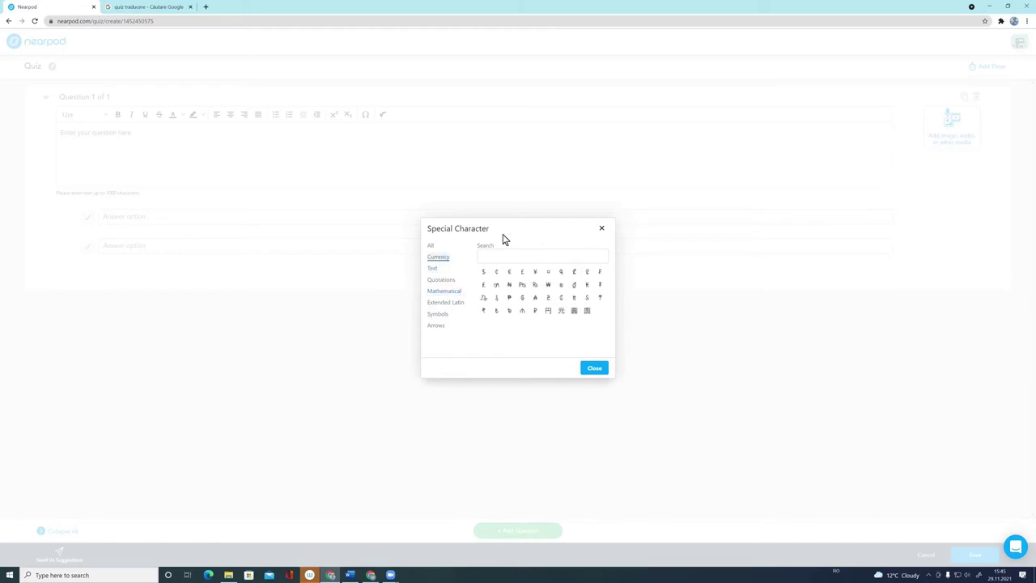
click(430, 247)
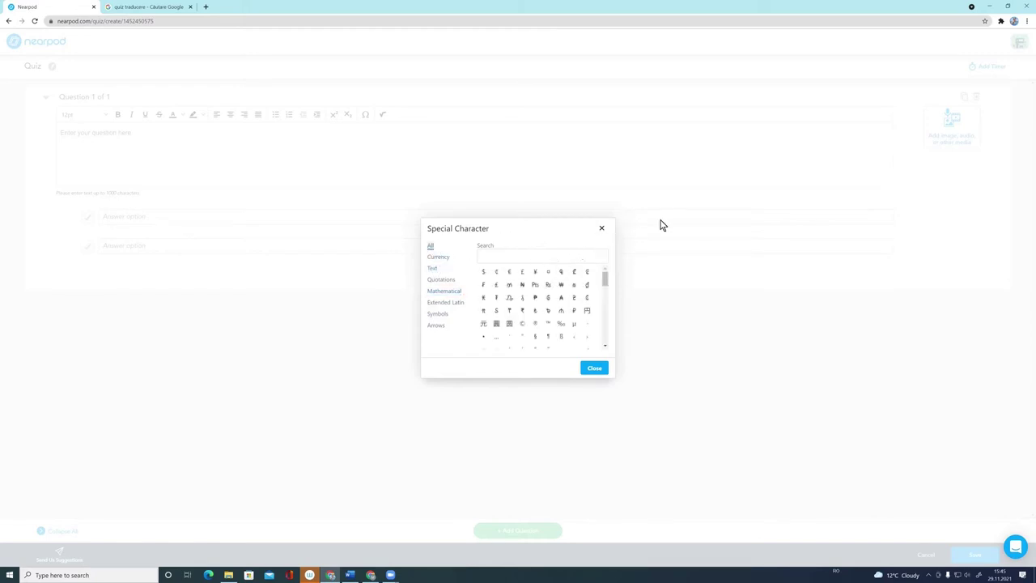
click(601, 228)
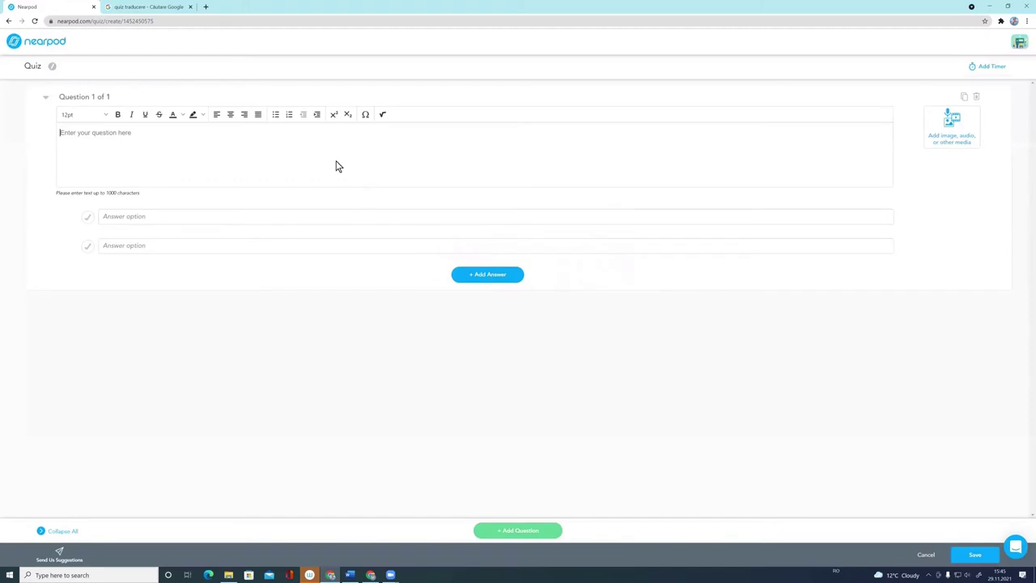
click(383, 114)
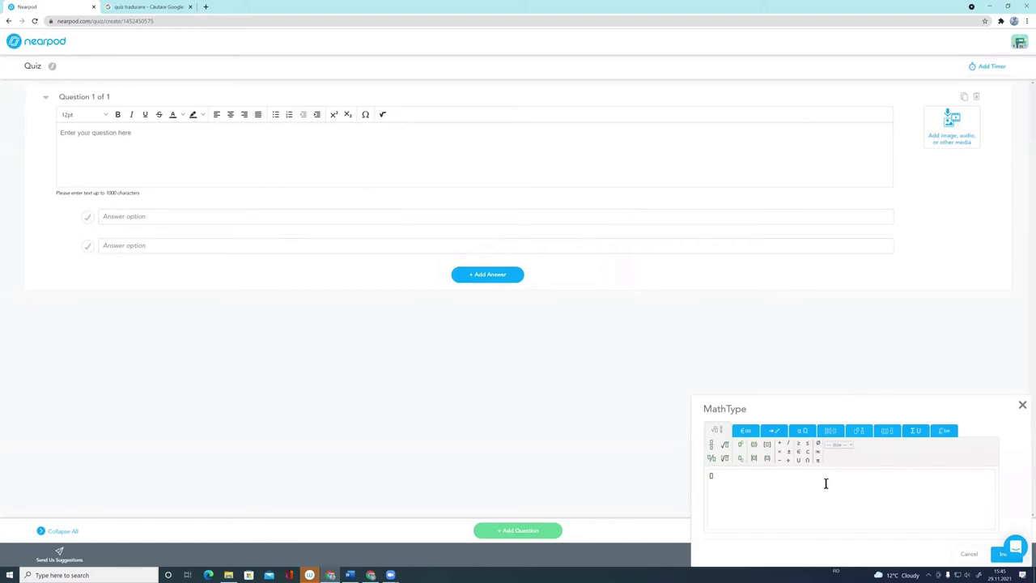
click(1022, 407)
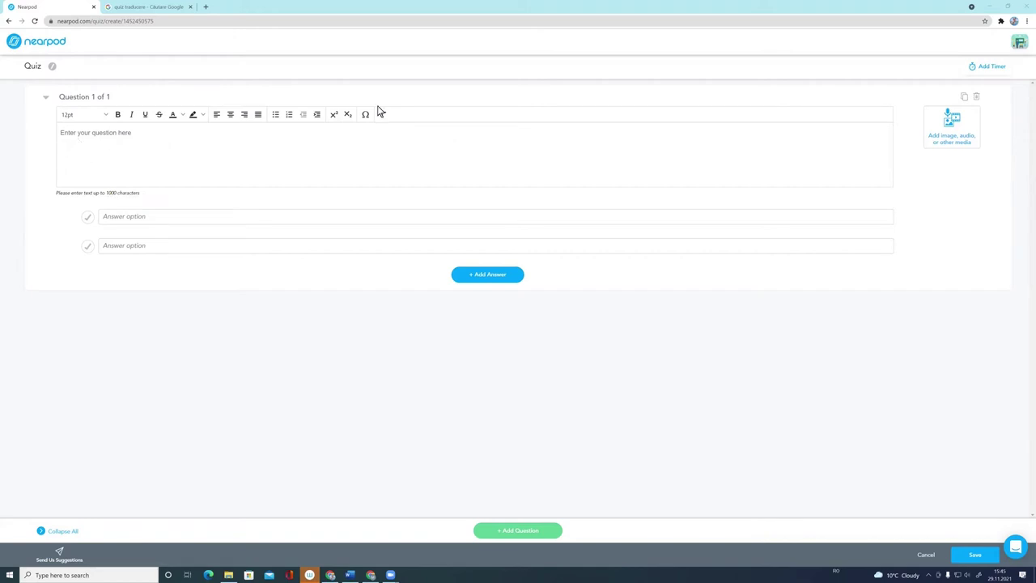
Step: Enter the question text "Selectează din lista de mai jos domnitorul care a domnit în Țara Românească."
click(92, 132)
text(Alege di)
key(BackSpace)
key(BackSpace)
key(BackSpace)
key(BackSpace)
key(BackSpace)
key(BackSpace)
key(BackSpace)
key(BackSpace)
text(Selectează din lista de mai jos domnito)
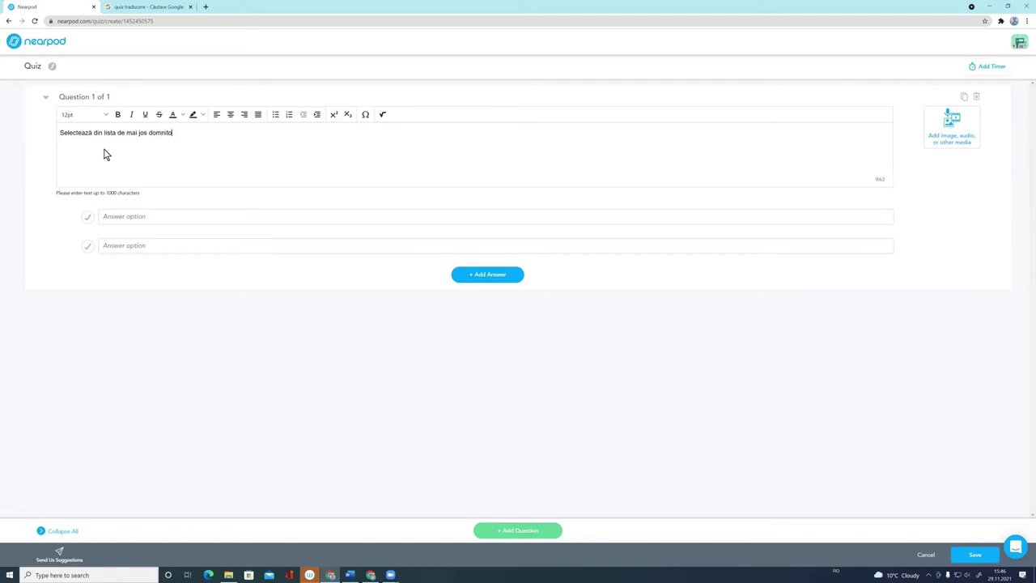
text(rul care a d)
text(omnit în Țara românea)
key(BackSpace)
key(BackSpace)
key(BackSpace)
key(BackSpace)
text(nească.)
Step: Fill in the first two answer options as "Mircea cel Bătrân" and "Ștefan cel Mare"
click(144, 216)
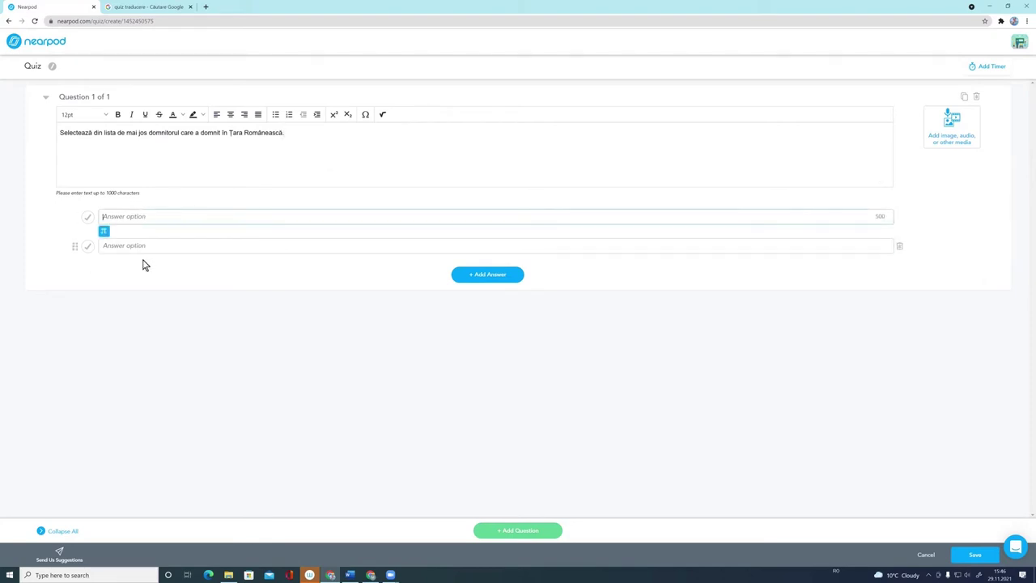
click(143, 246)
click(148, 216)
click(143, 249)
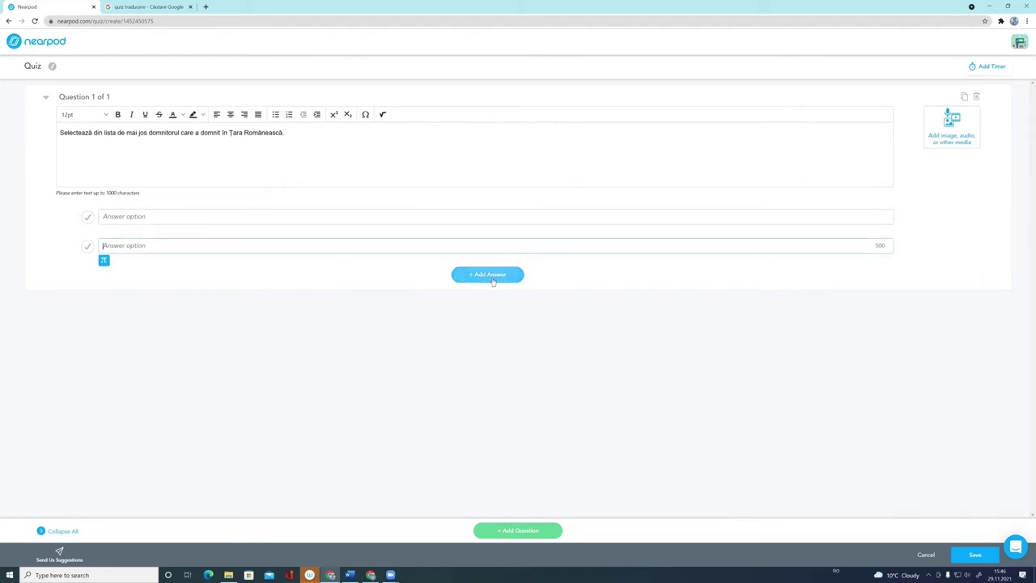
click(136, 216)
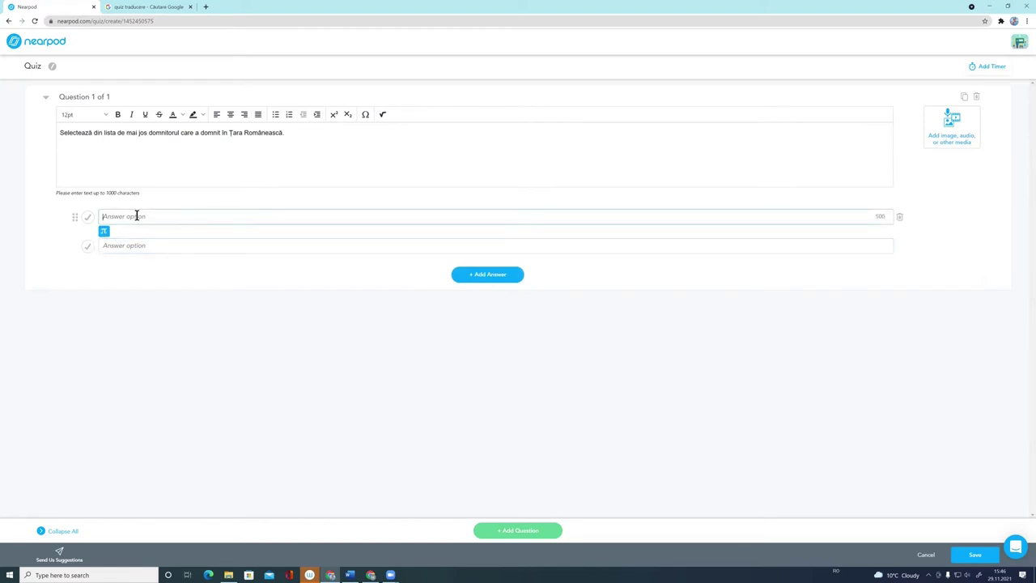
text(Mircea cel Bătrân)
click(140, 246)
text(Ște)
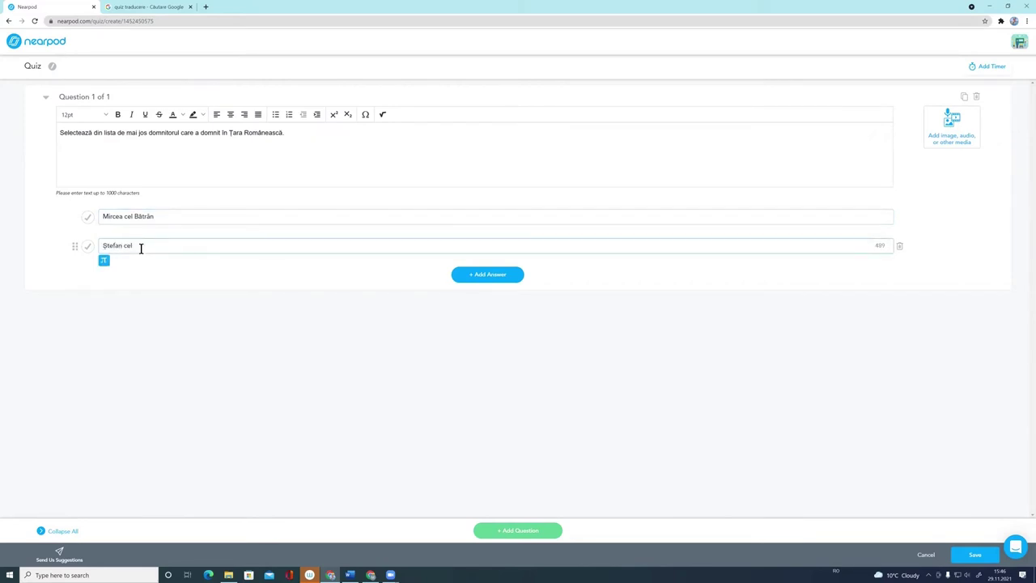
Step: Add a third answer option "Iancu de Hunedoara" and mark "Mircea cel Bătrân" as the correct answer
click(490, 274)
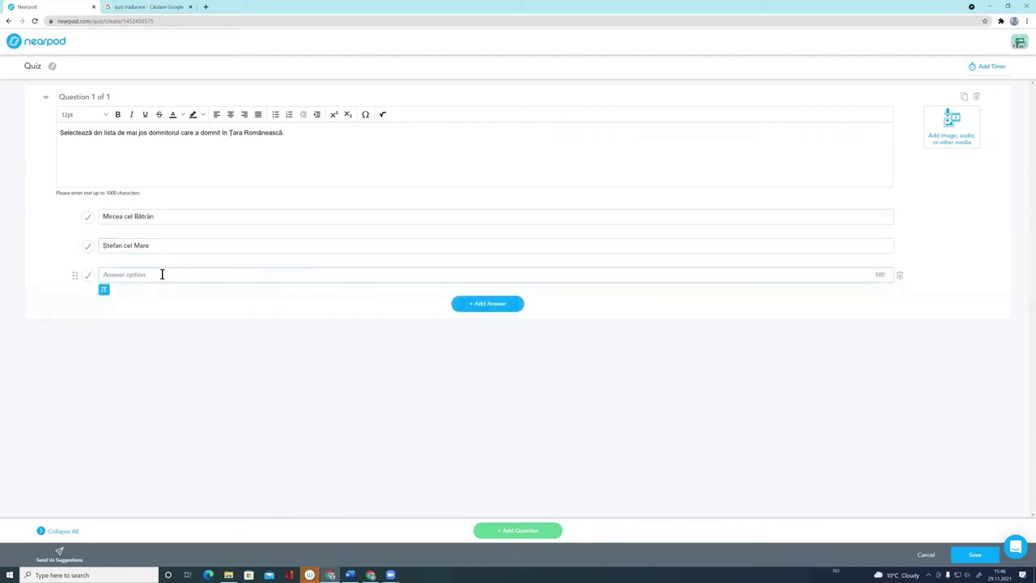
text(Iancu de Hunedoara)
click(89, 217)
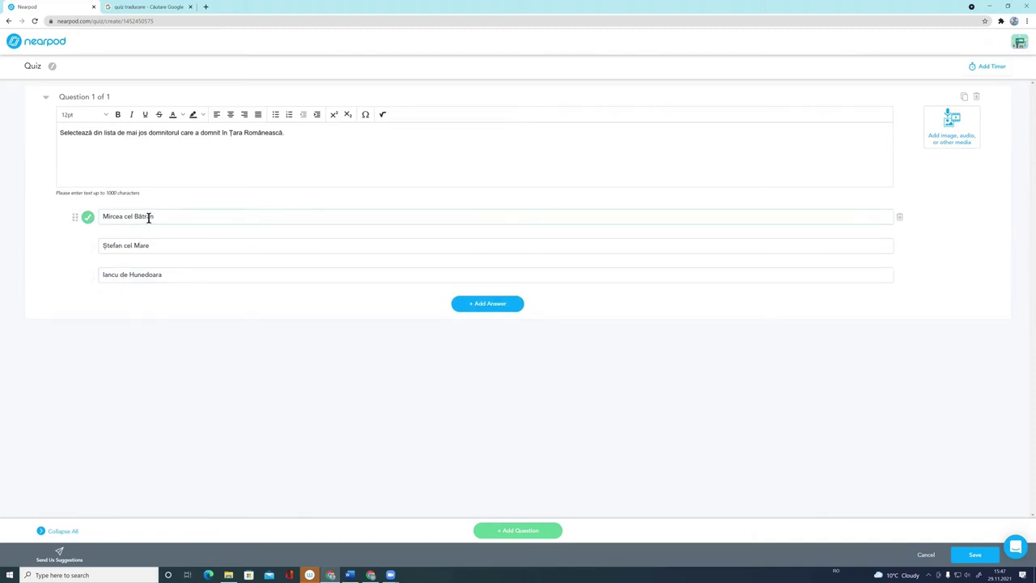
click(997, 69)
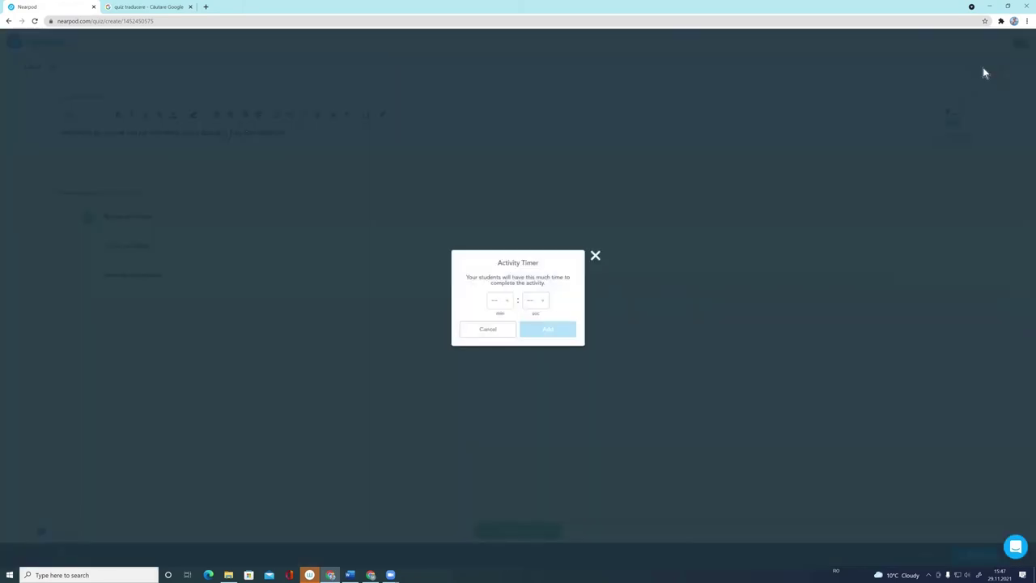
click(507, 303)
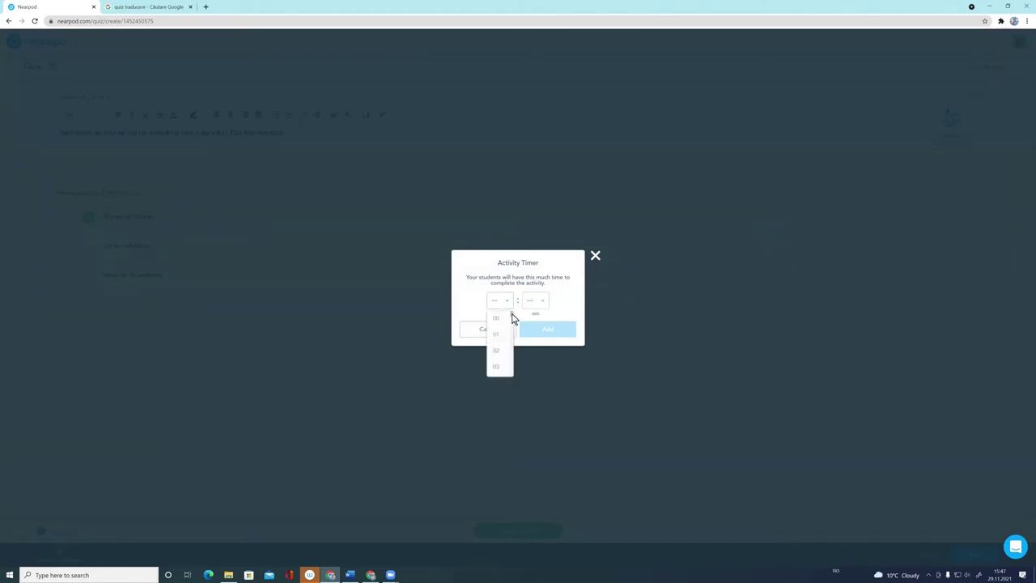
mouse_move(513, 317)
mouse_down()
mouse_move(512, 375)
mouse_move(513, 312)
mouse_up()
click(542, 302)
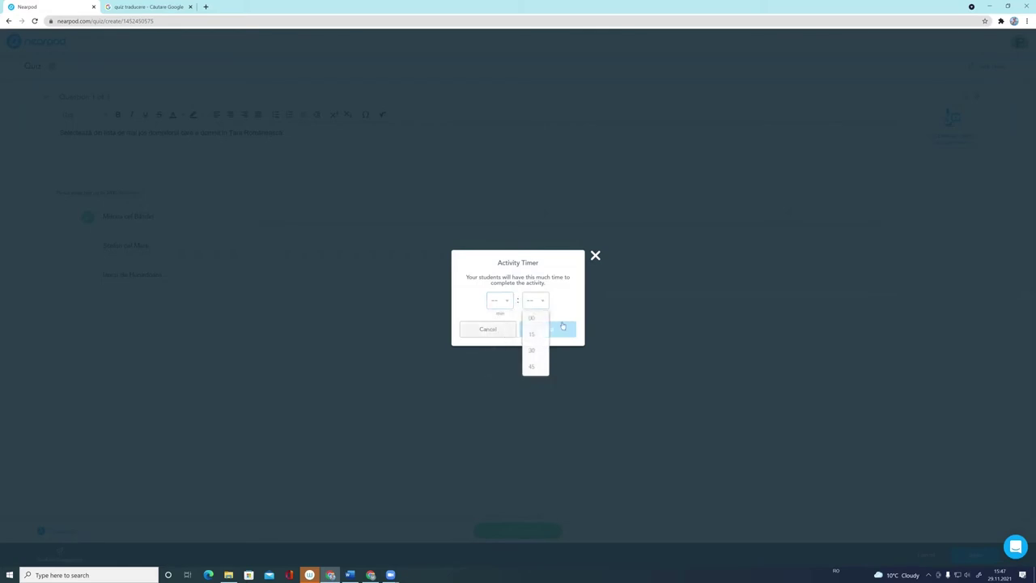
click(485, 331)
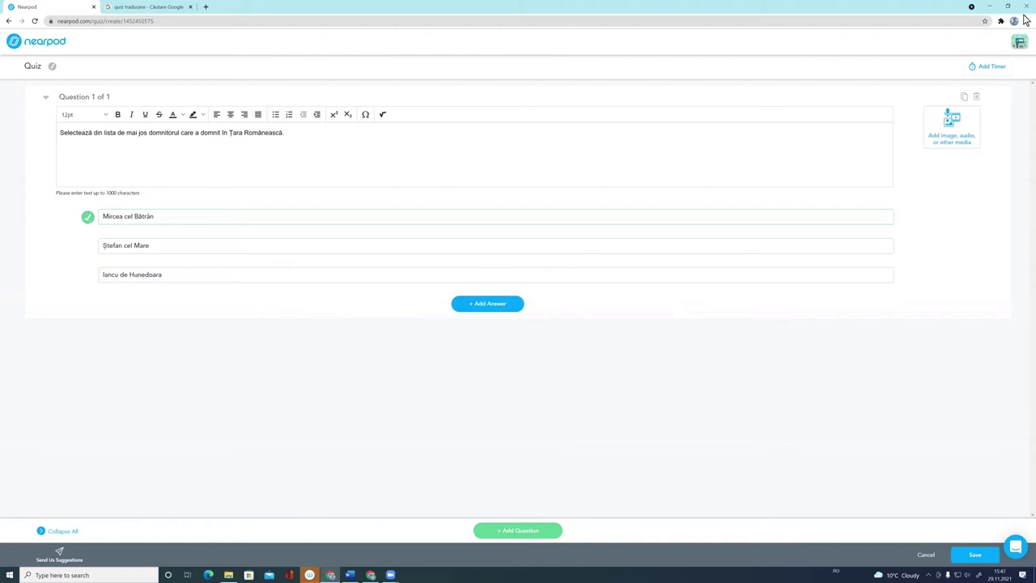
Step: Add an activity timer of 3 minutes to the quiz and remove it again
click(984, 69)
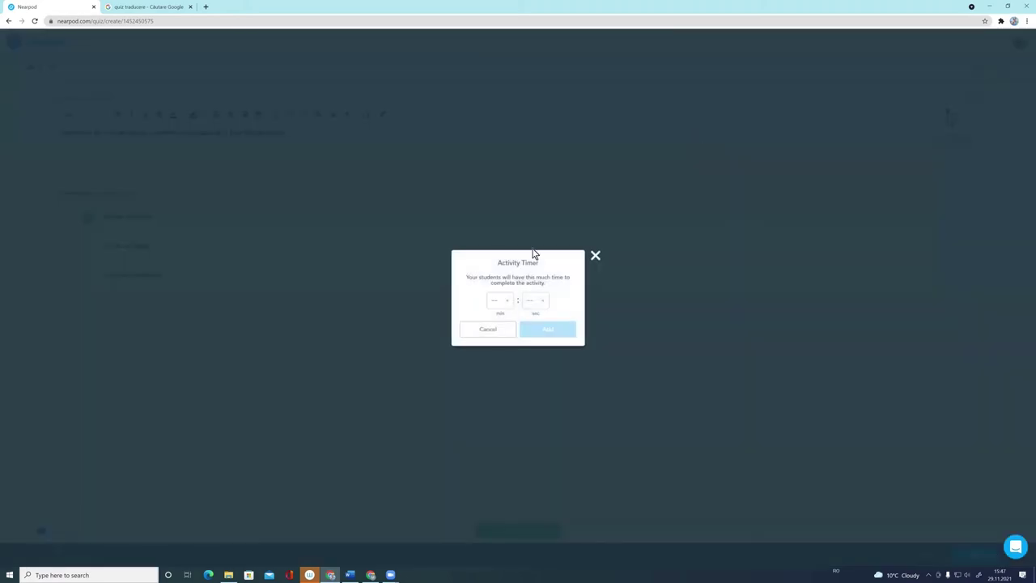
click(501, 301)
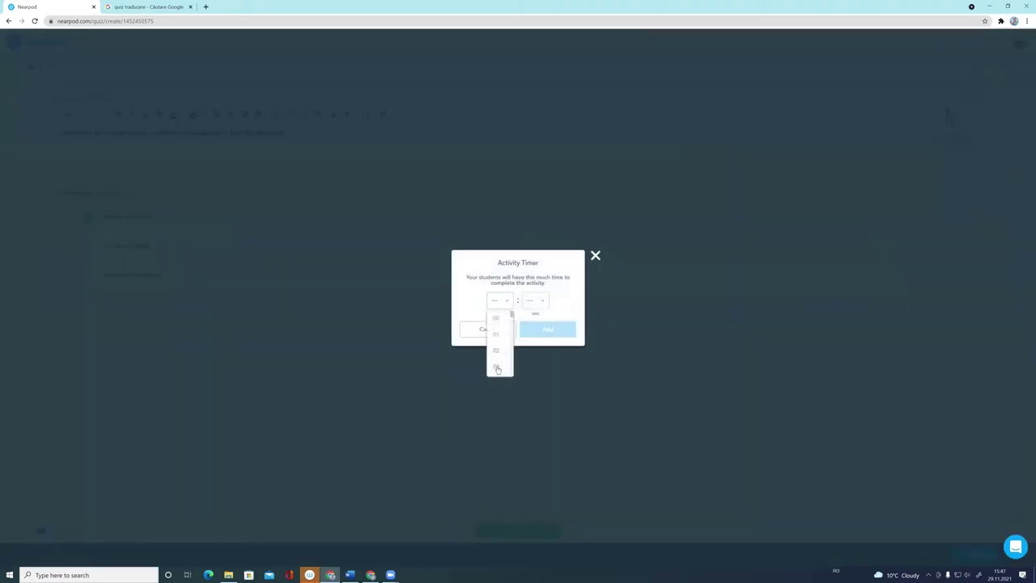
click(497, 365)
click(556, 333)
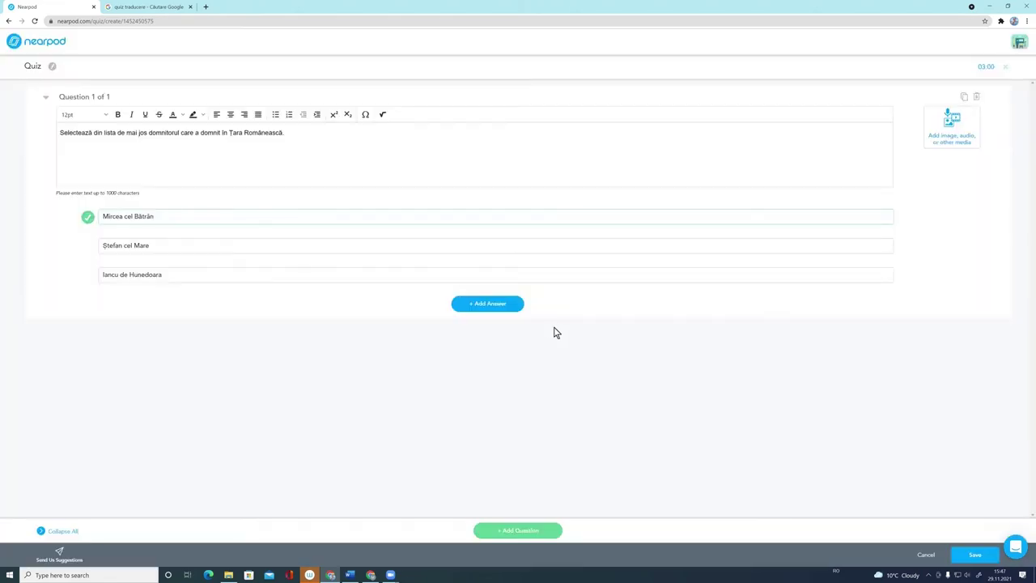
click(1006, 69)
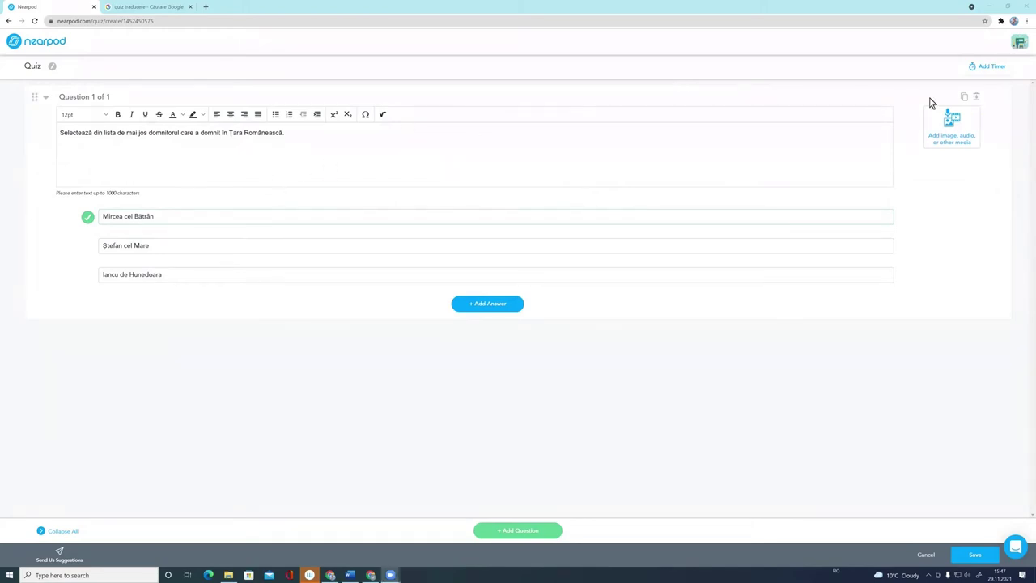
Step: Record an audio clip of about 10 seconds for the first question, play it back and save it
click(949, 136)
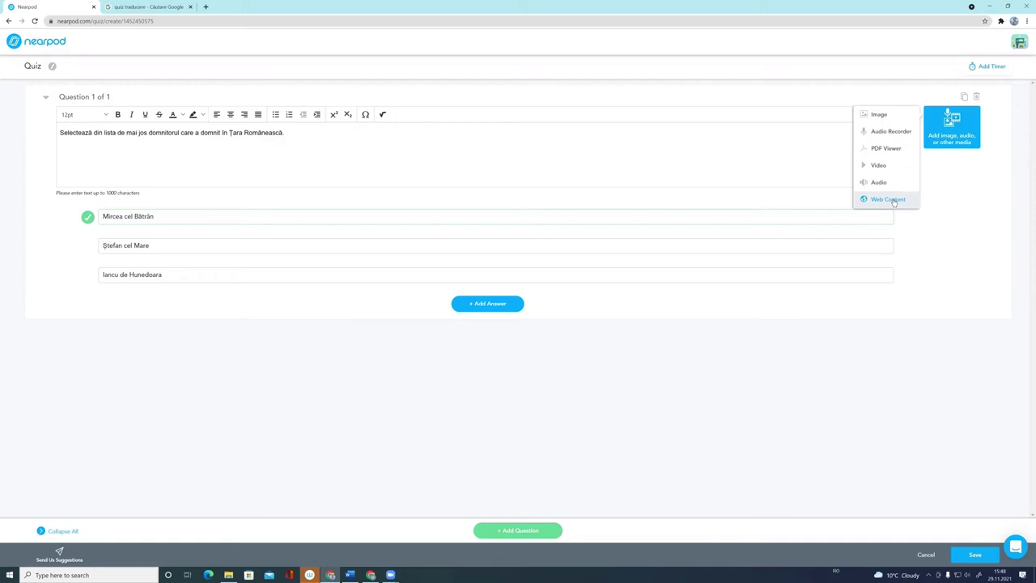
click(887, 133)
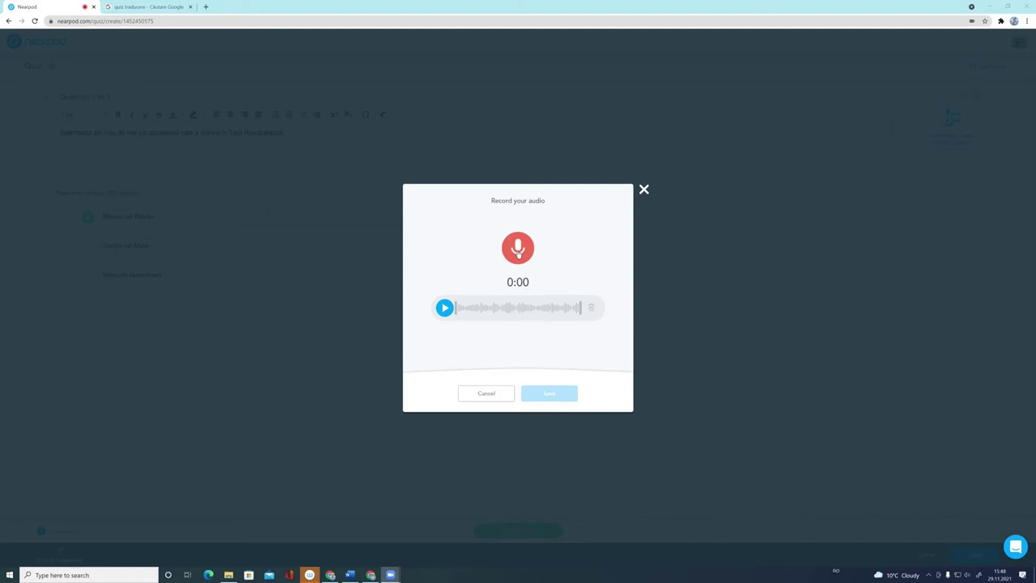
click(519, 253)
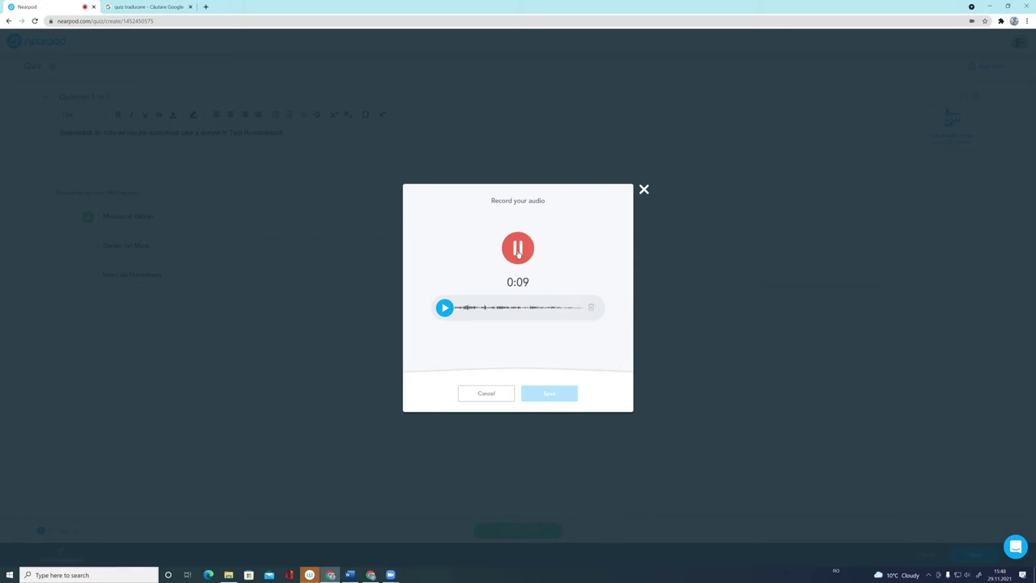
click(518, 252)
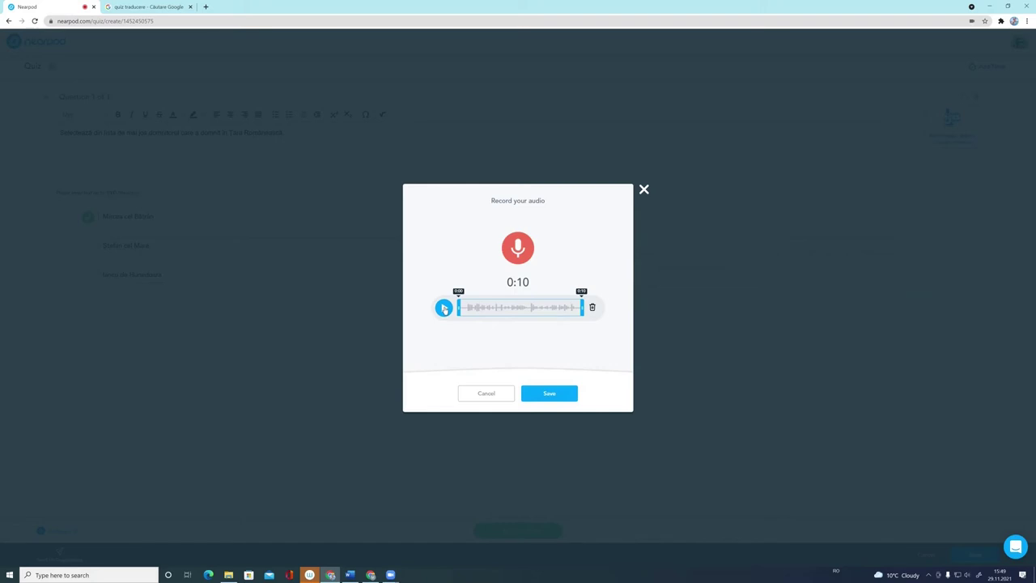
click(444, 308)
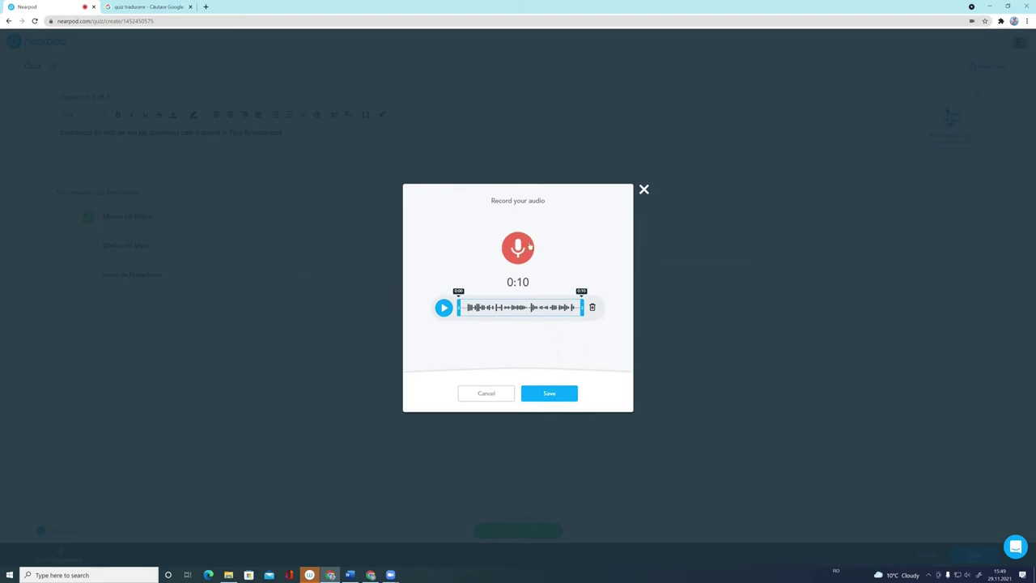
click(550, 395)
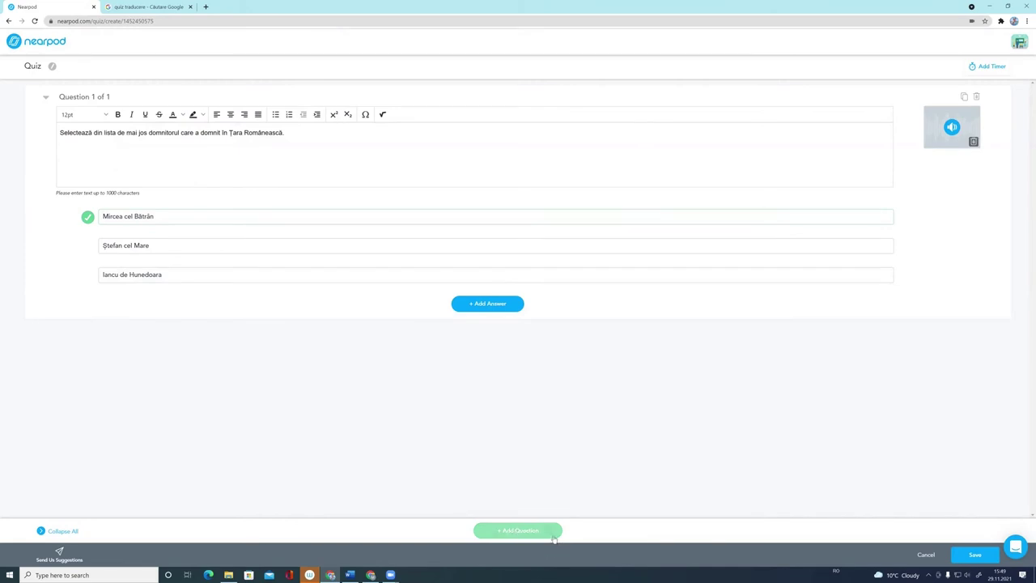
Step: Add a second question with the text "Cele trei Țări Românești s-au unit pentru o scurtă perioadă de timp între anii ..."
click(505, 533)
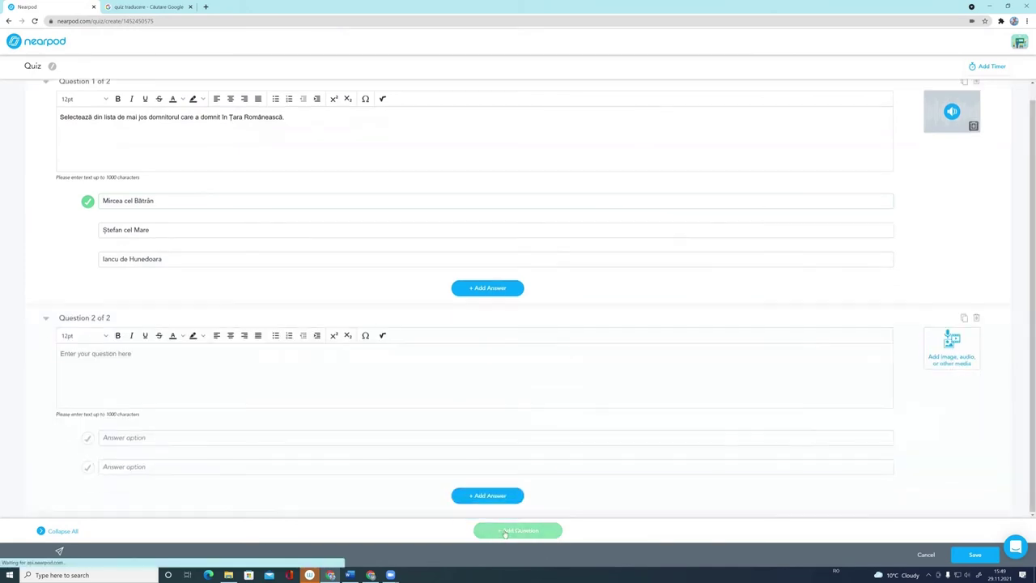
click(111, 353)
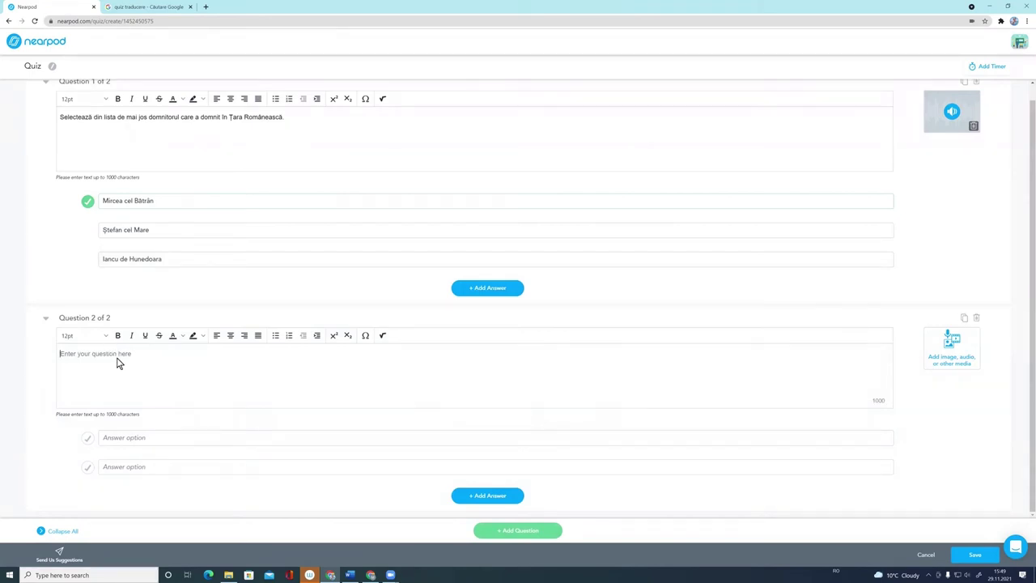
text(ca)
key(BackSpace)
key(BackSpace)
text(Cele trei )
text(T)
text(ări Ro)
text(m)
text(ânești)
text( s-au unit p)
text(entru os cul)
key(BackSpace)
text(rt)
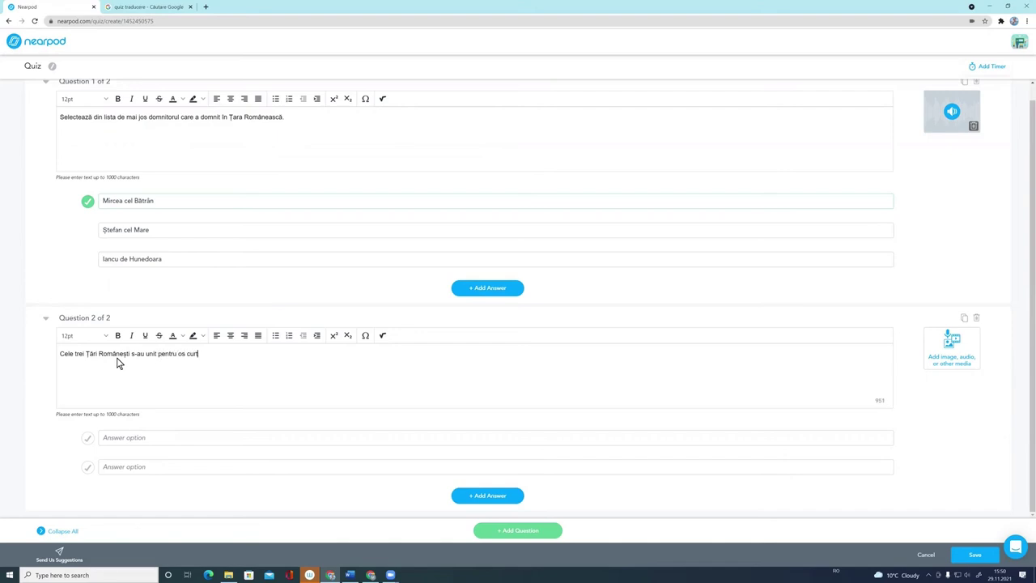
text(ă ăpe)
key(BackSpace)
key(BackSpace)
key(BackSpace)
key(BackSpace)
key(BackSpace)
key(BackSpace)
key(BackSpace)
key(BackSpace)
key(BackSpace)
key(BackSpace)
text(scurt)
text(ă perioadă)
text( de timp)
text( în )
text(n )
text(tre ani)
text( ...)
Step: Give the second question the answer options "1600-1601", "1859-1860" and "1918", and mark "1600-1601" as correct
click(162, 431)
text(1600)
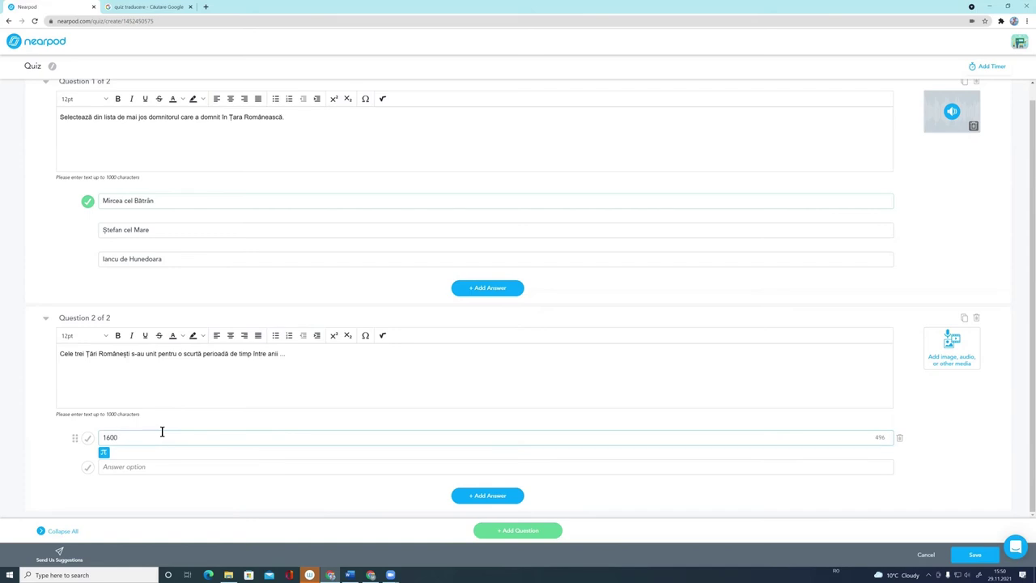
text(-1601)
click(140, 465)
text(1)
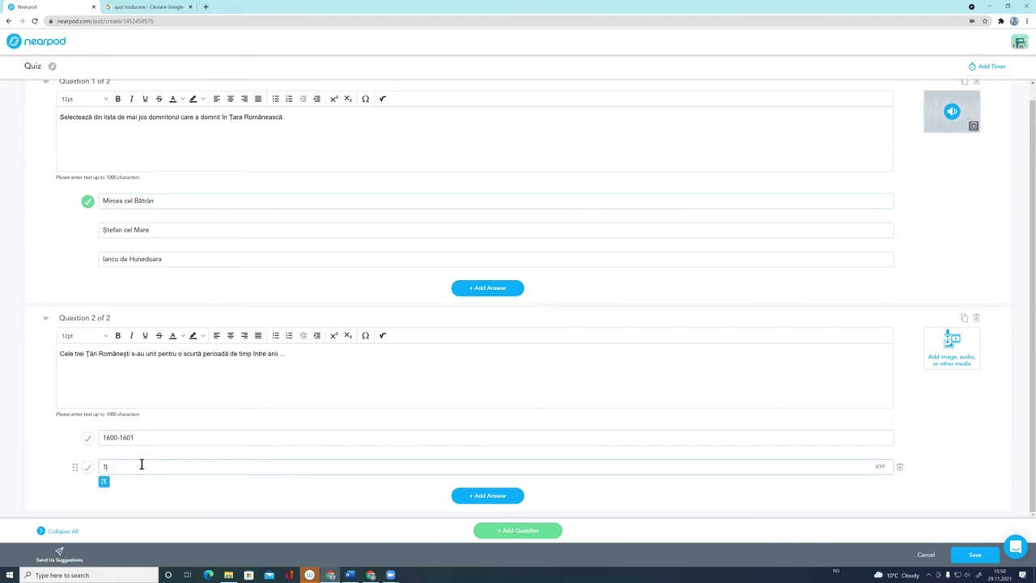
text(859-1860)
click(476, 496)
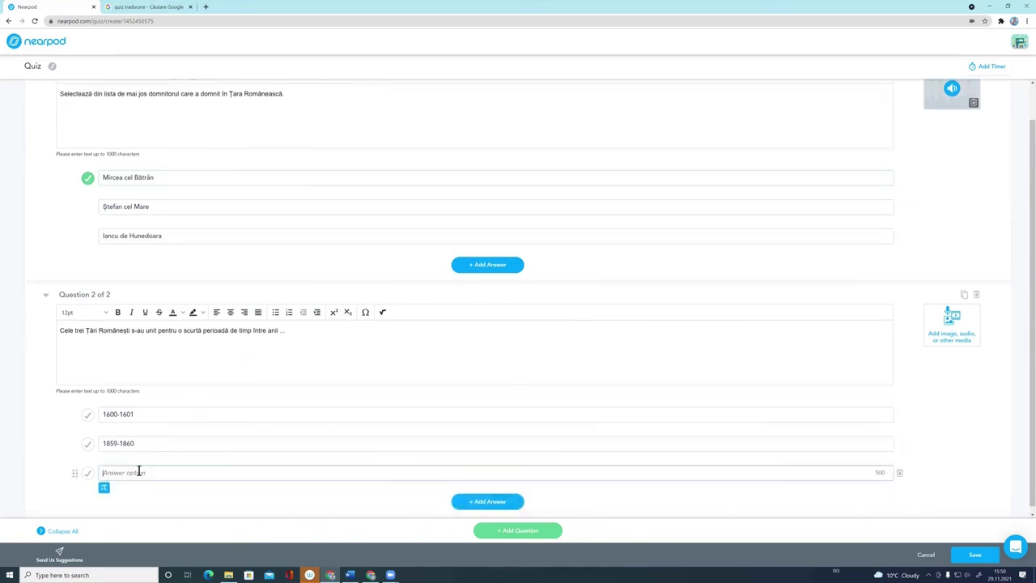
text(1918)
click(88, 414)
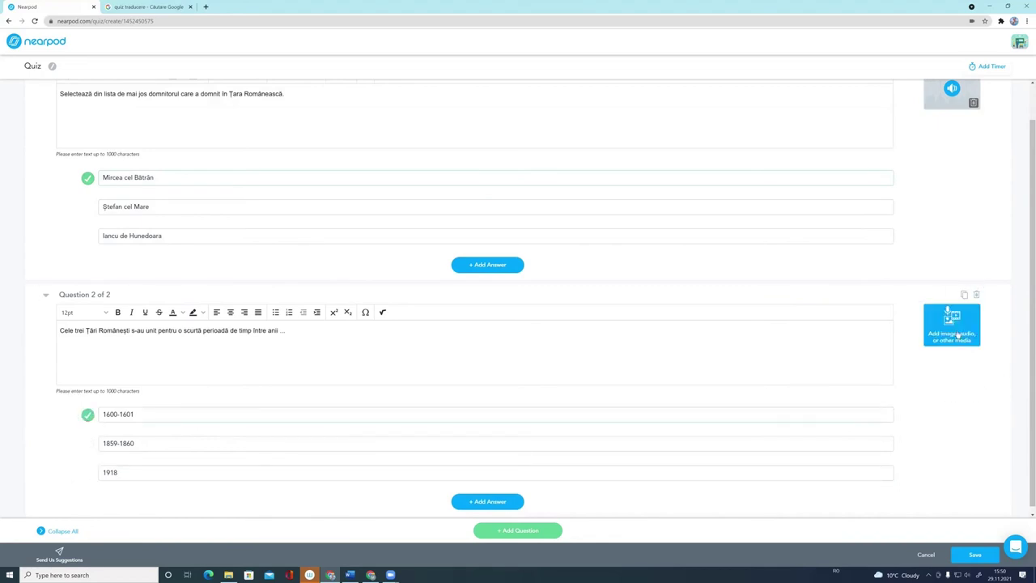
Step: Attach the image "scara" from the computer's Foto resurse folder to the second question
click(954, 334)
click(953, 331)
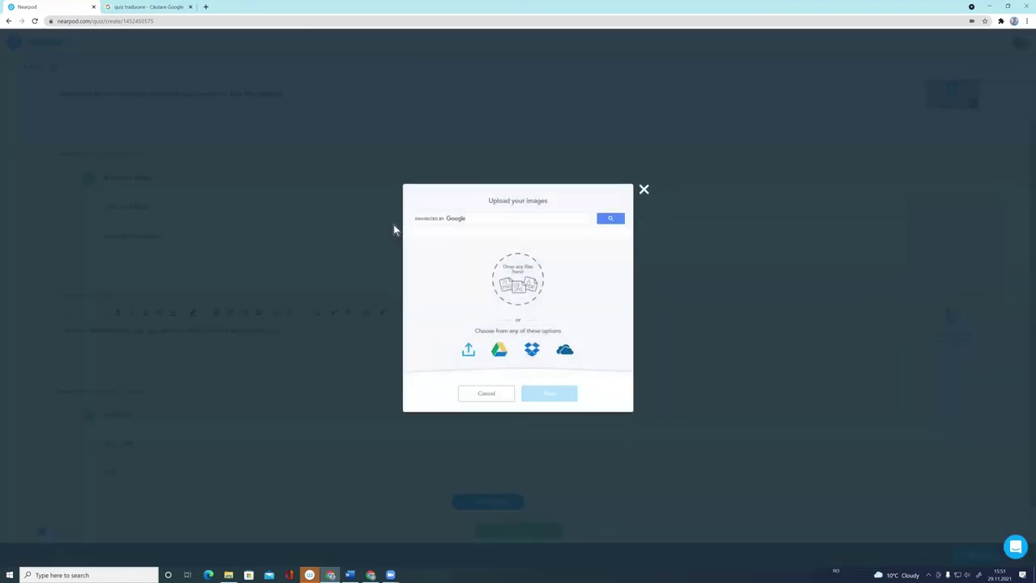
click(469, 352)
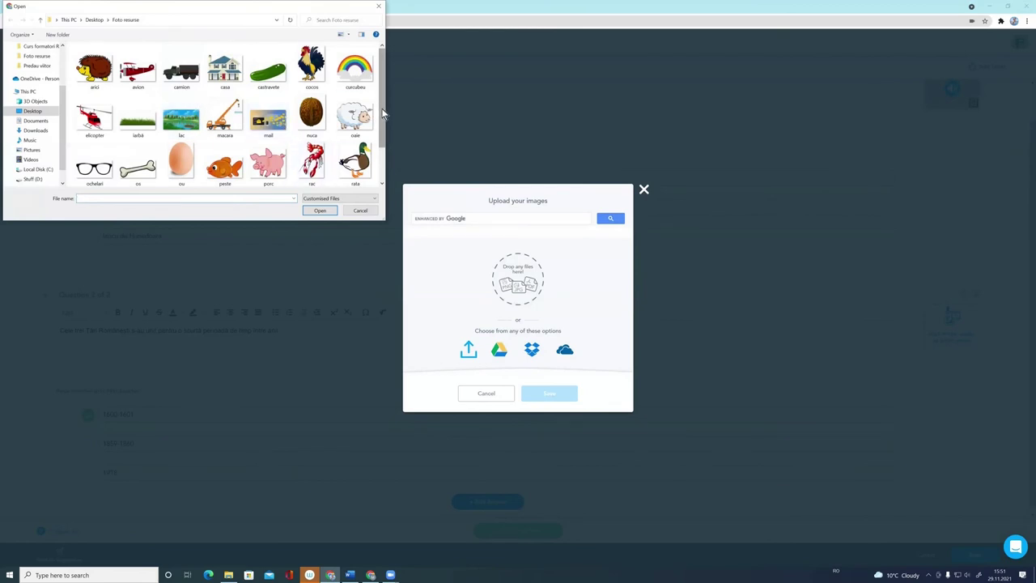
scroll(380, 104, down, 2)
scroll(389, 117, up, 2)
scroll(390, 110, down, 2)
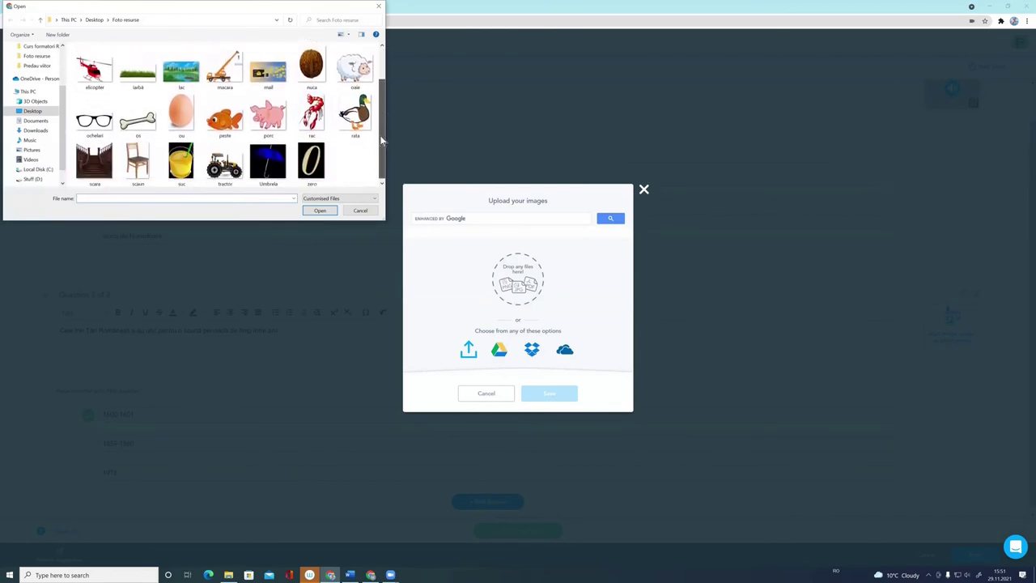
click(98, 164)
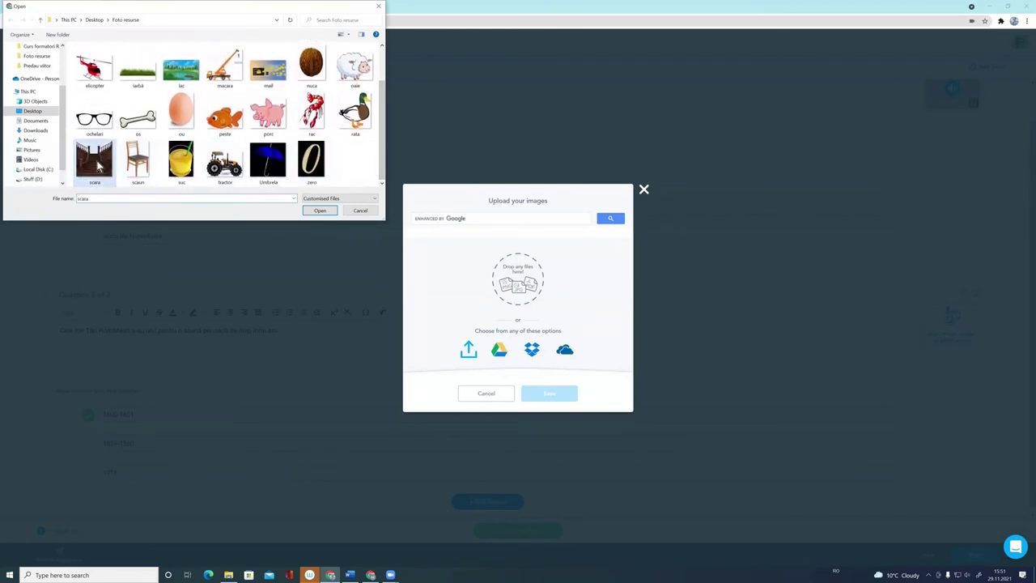
click(319, 212)
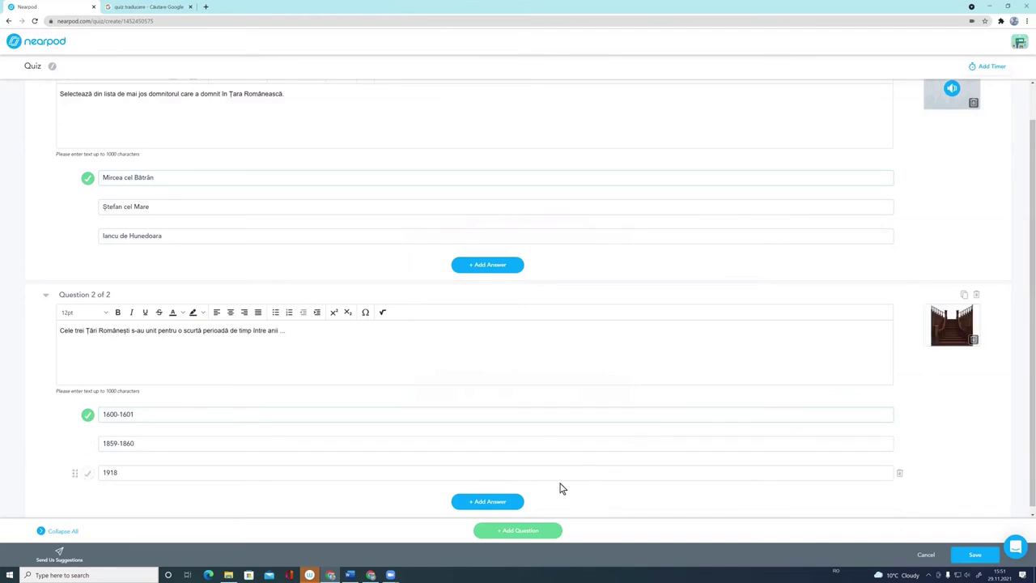
Step: Save the quiz activity with its two questions
scroll(564, 488, down, 1)
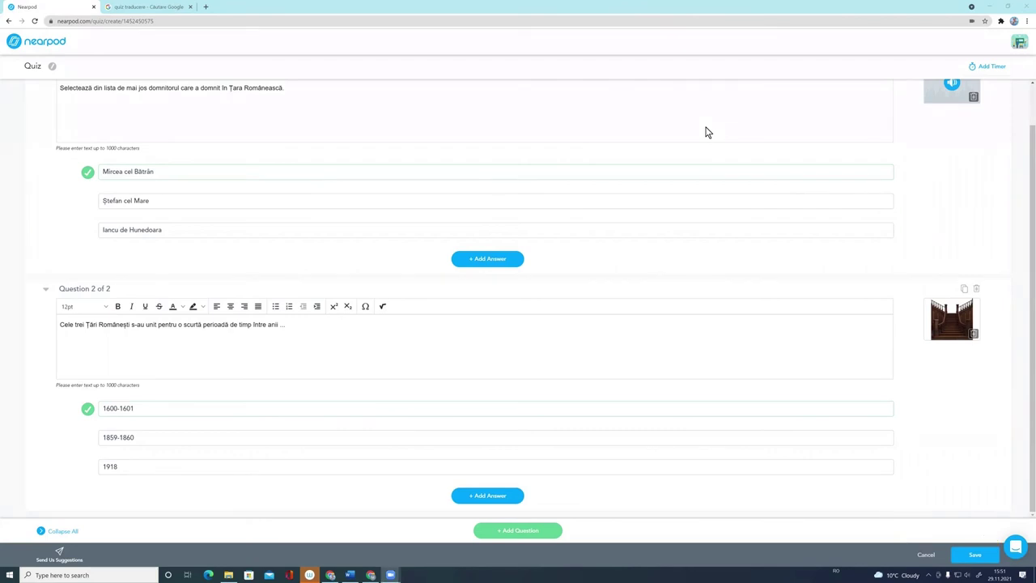
click(983, 558)
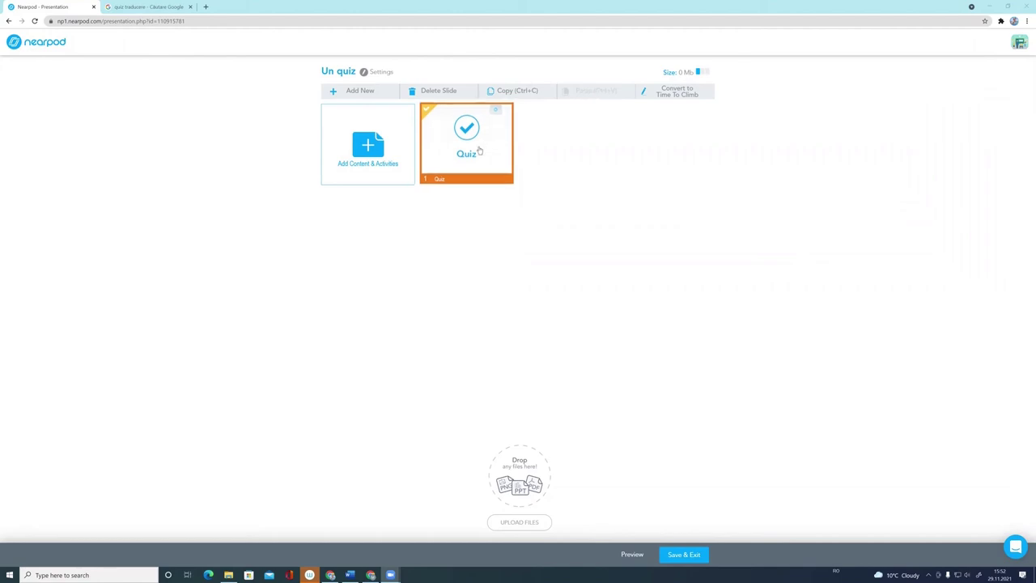
Step: Copy the Quiz slide, and save and exit the lesson
click(513, 96)
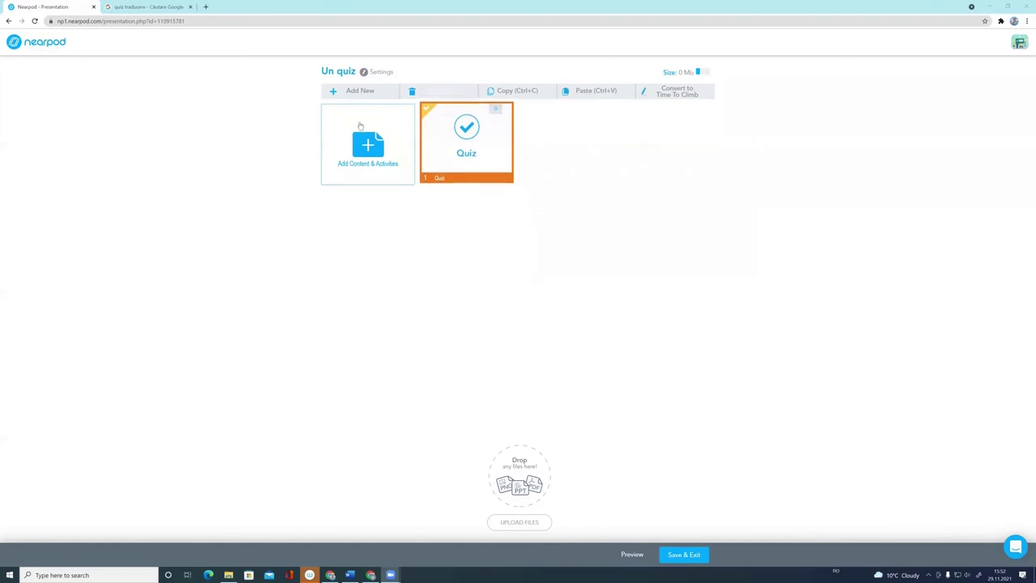
click(685, 556)
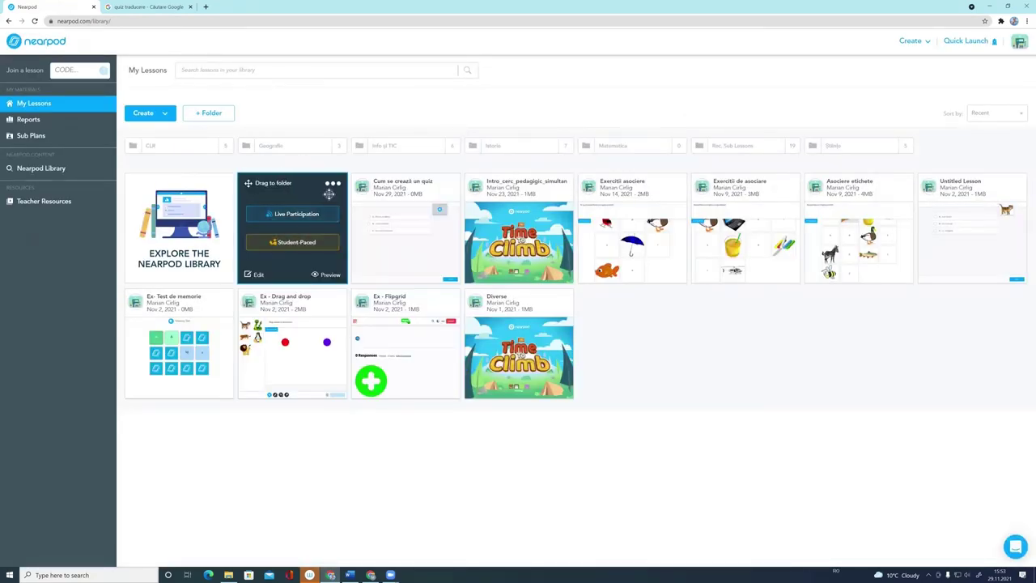
Step: Preview the lesson "Un quiz", checking the first question's audio and the second question's image and answers
mouse_move(328, 280)
click(328, 277)
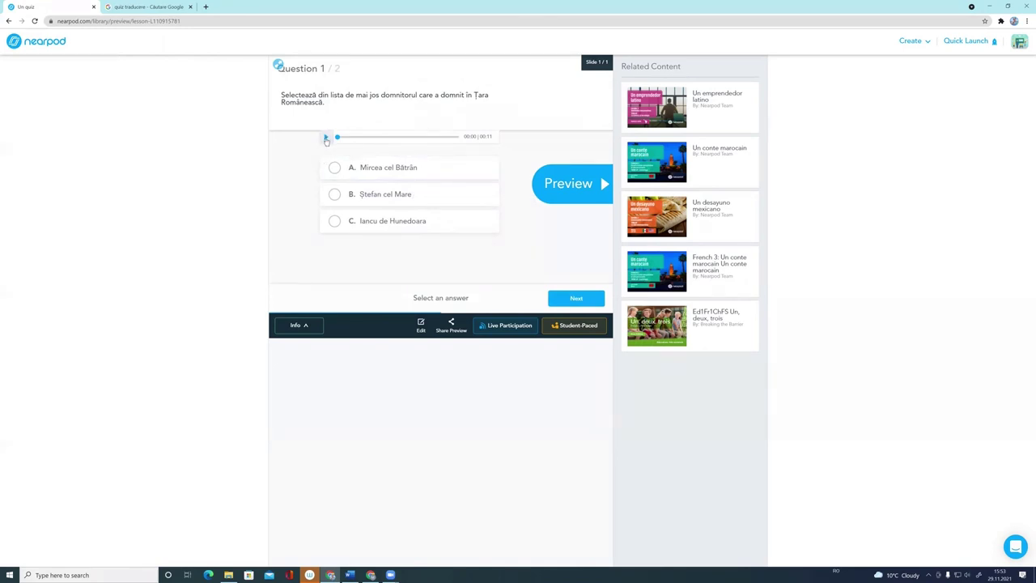
click(326, 138)
click(593, 186)
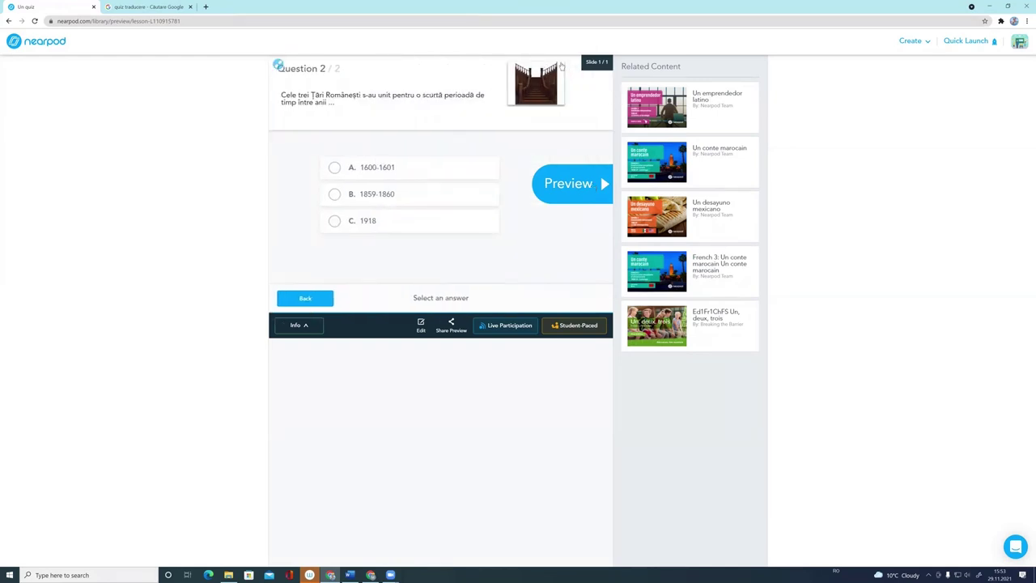
click(314, 299)
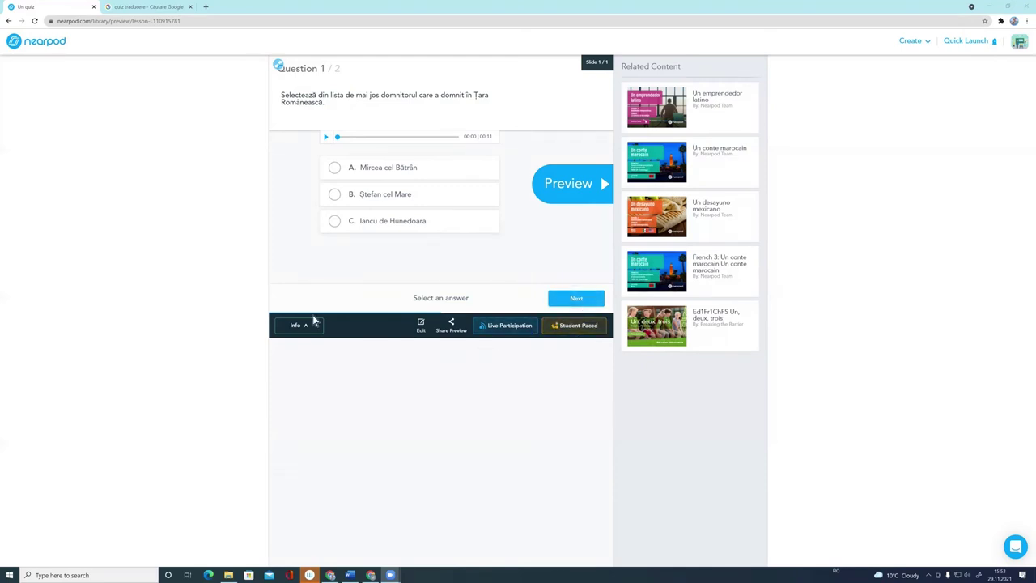
Step: Reopen the lesson "Un quiz" for editing, and save and exit it
click(421, 328)
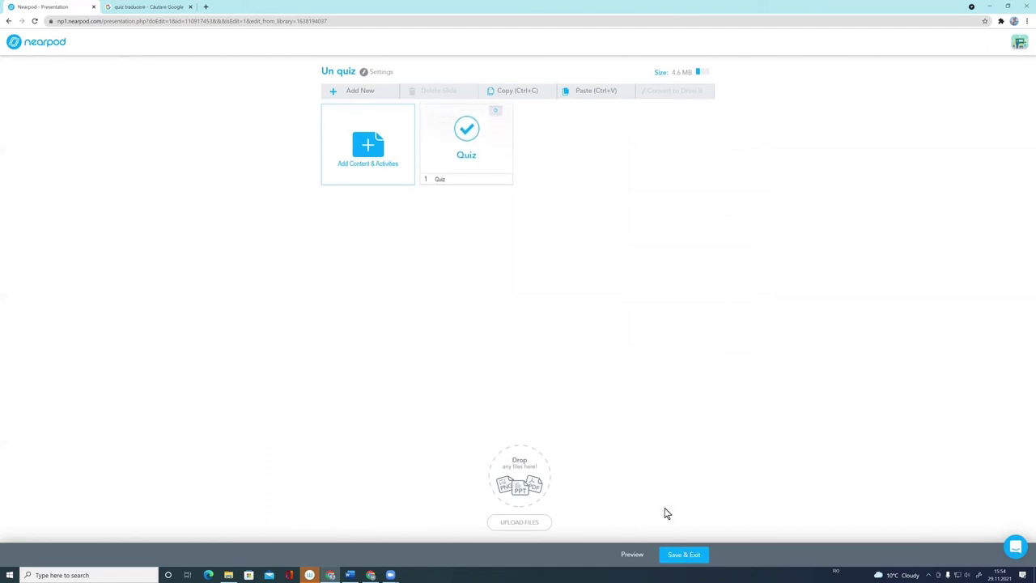
click(687, 556)
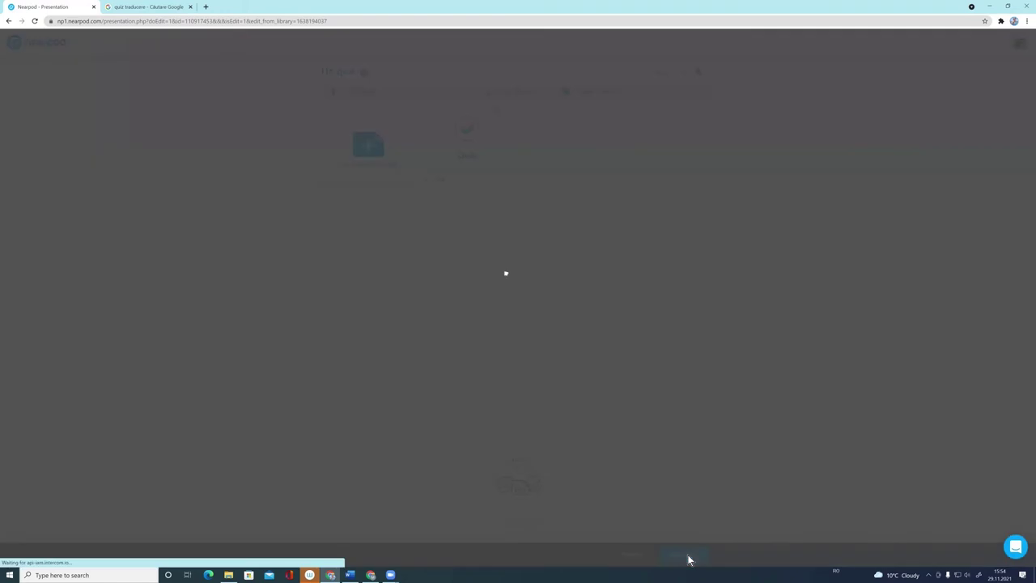